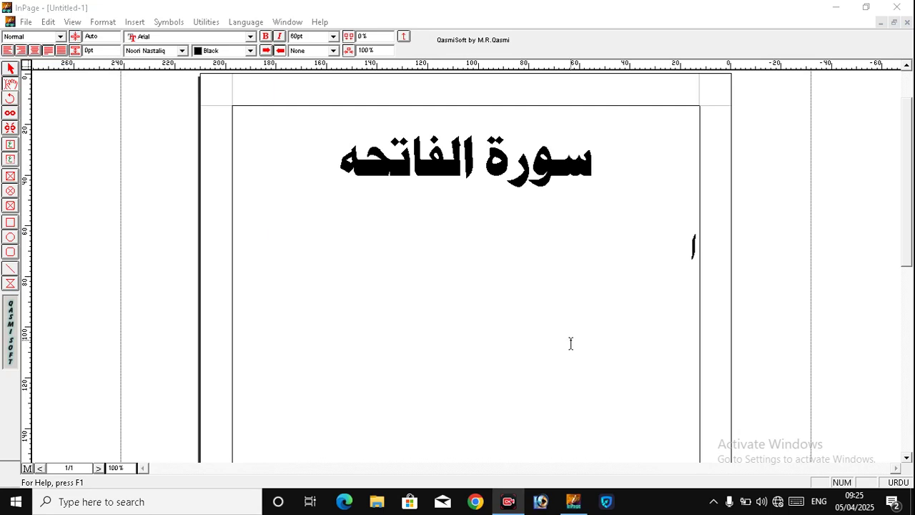
# - Begin the verse on the line below the heading with اَلْ, adding a zabar to the alif and a jazm to the laam
pyautogui.click(673, 240)
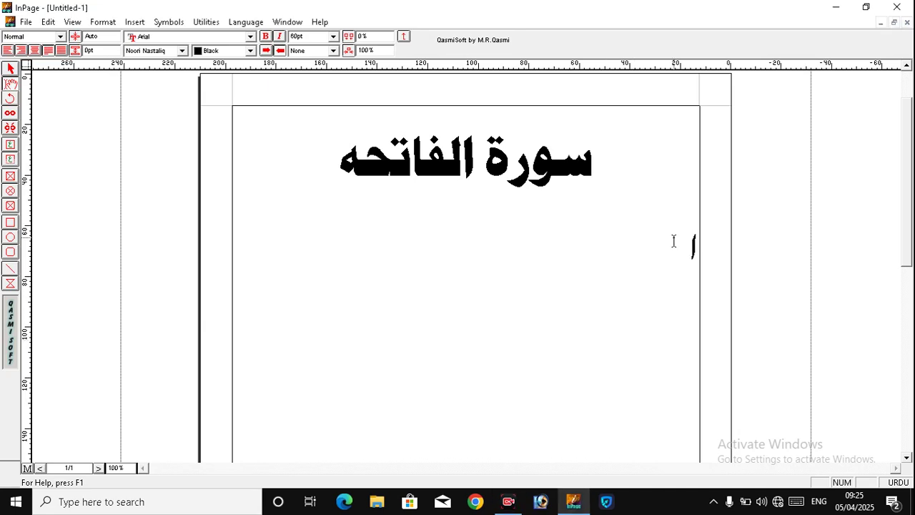
pyautogui.press('BackSpace')
pyautogui.write('a')
pyautogui.press('shift')
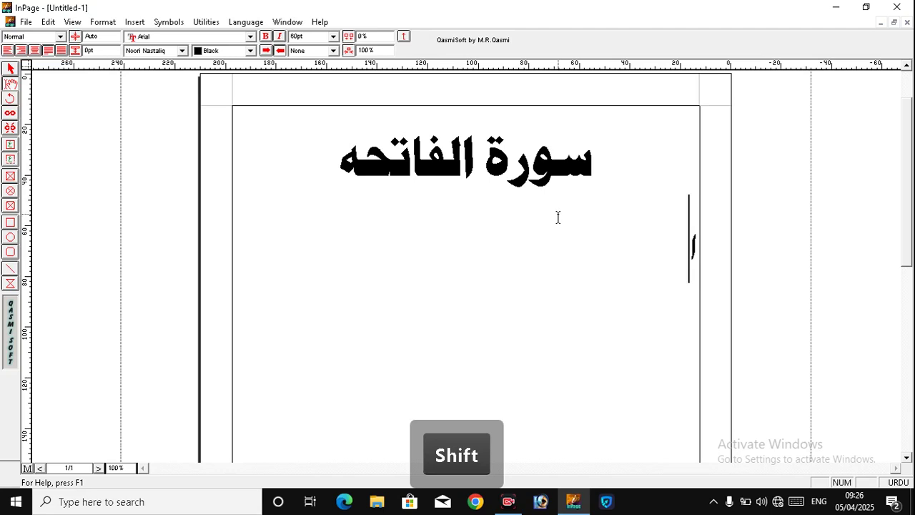
pyautogui.hotkey('shift', '.')
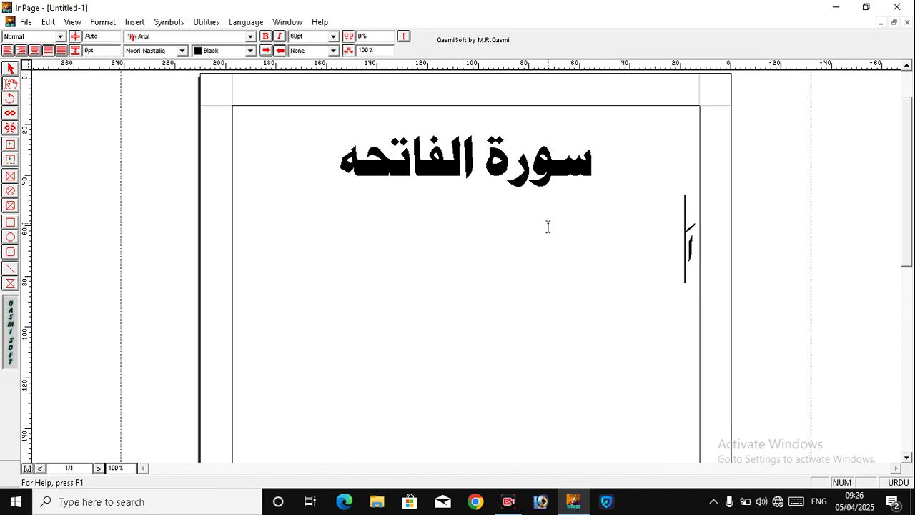
pyautogui.press('l')
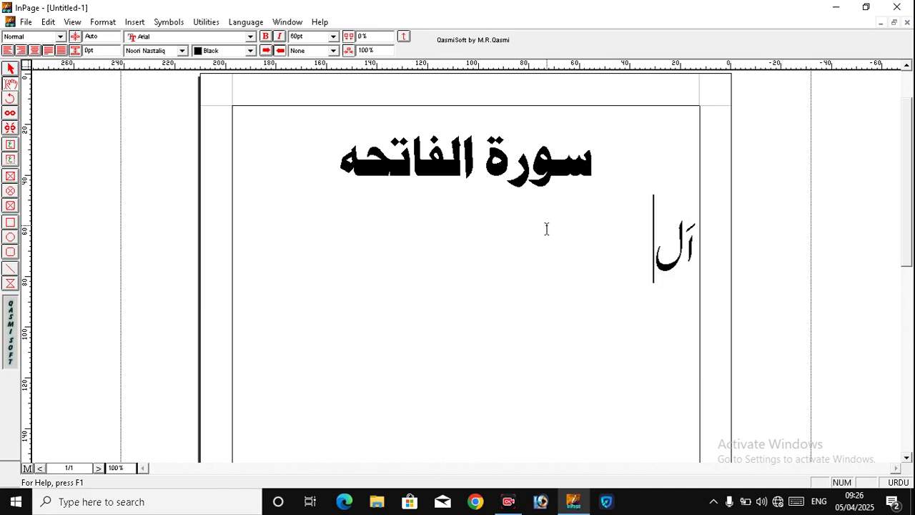
pyautogui.press('shift')
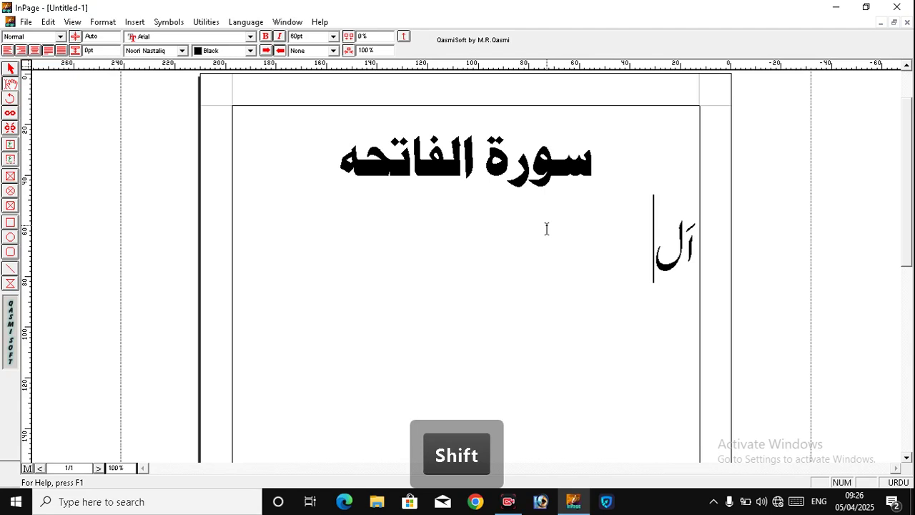
pyautogui.write('ُ')
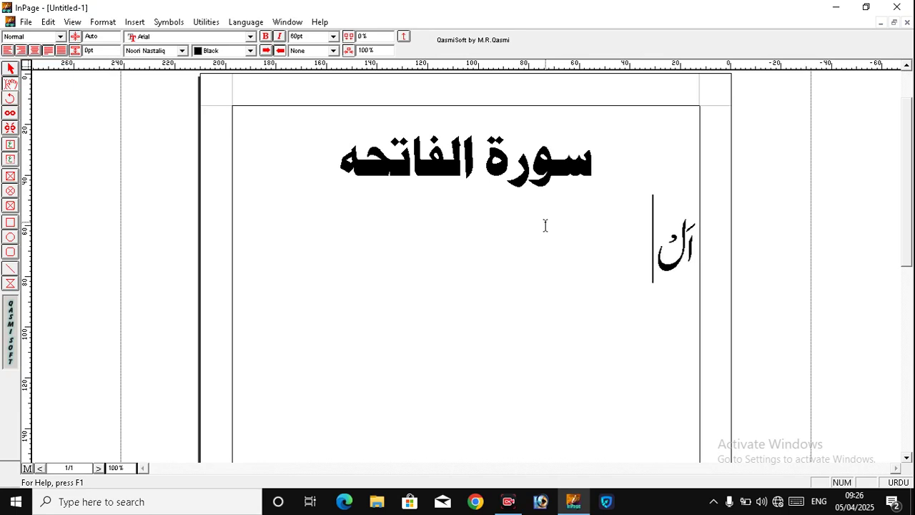
# - Complete the verse's first word as اَلْحَمْدُ with its zabar, jazm and pesh marks
pyautogui.press('shift')
pyautogui.write('H')
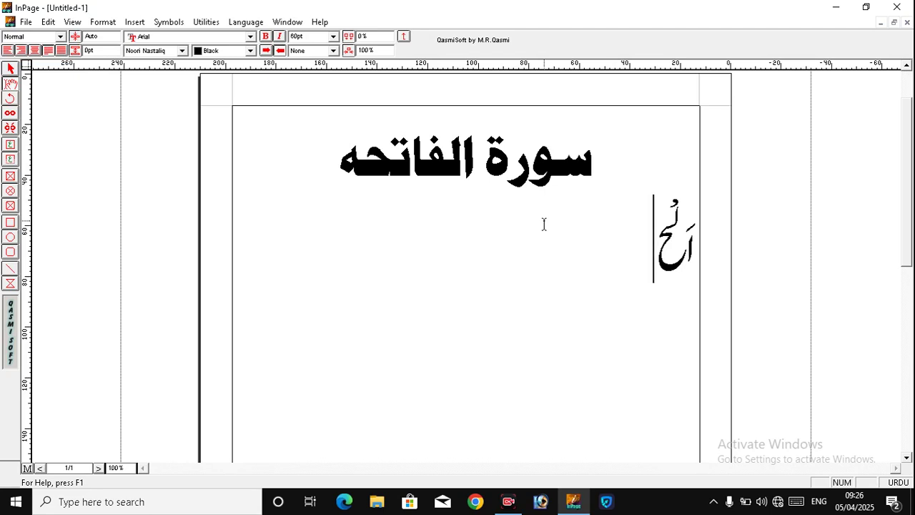
pyautogui.press('shift')
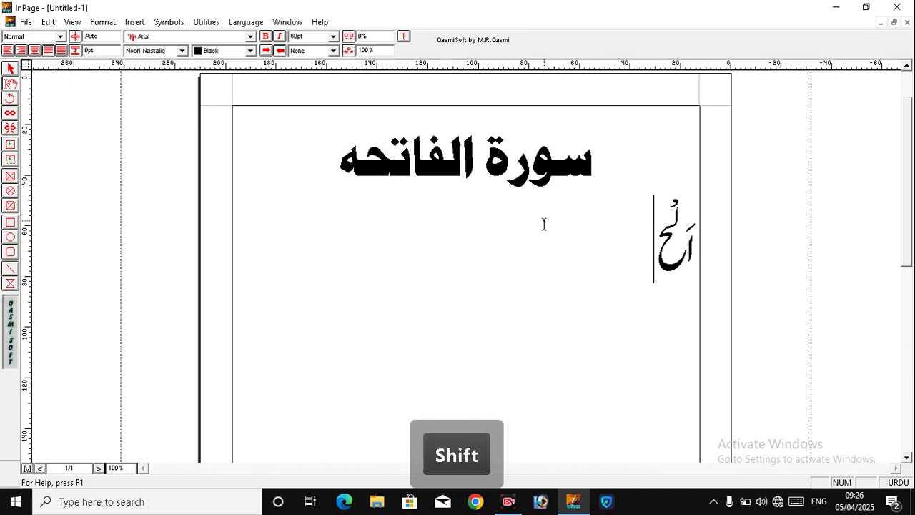
pyautogui.hotkey('shift', '.')
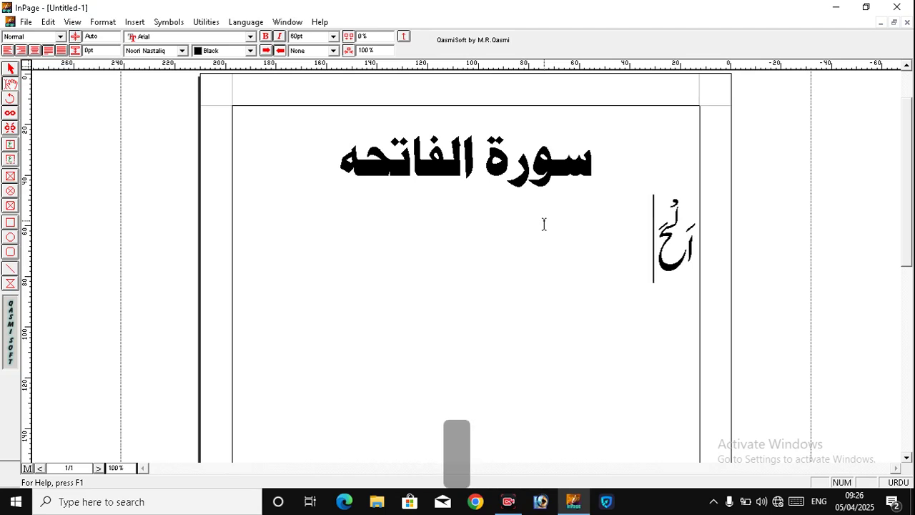
pyautogui.write('m')
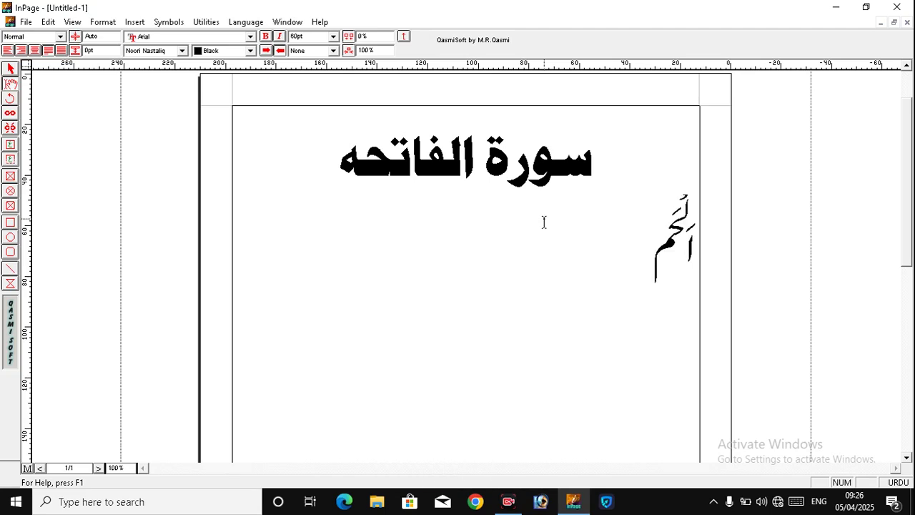
pyautogui.press('shift')
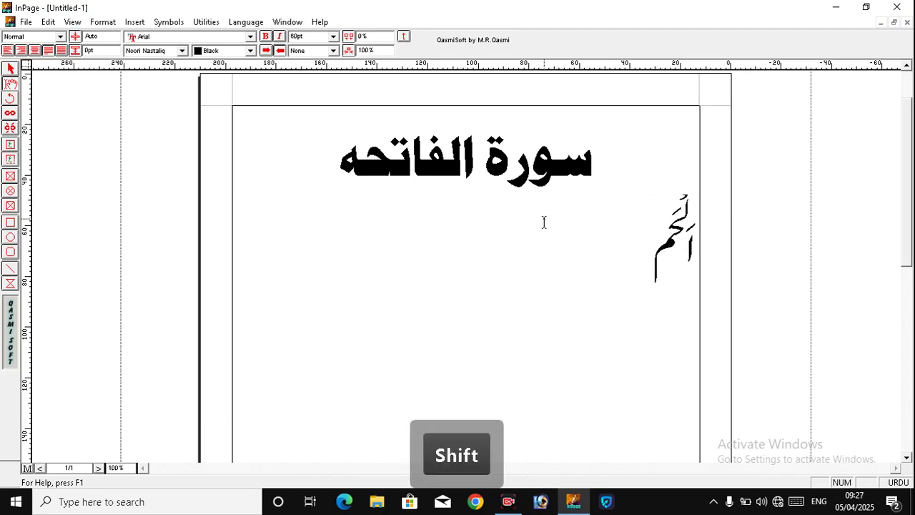
pyautogui.hotkey('shift', 'q')
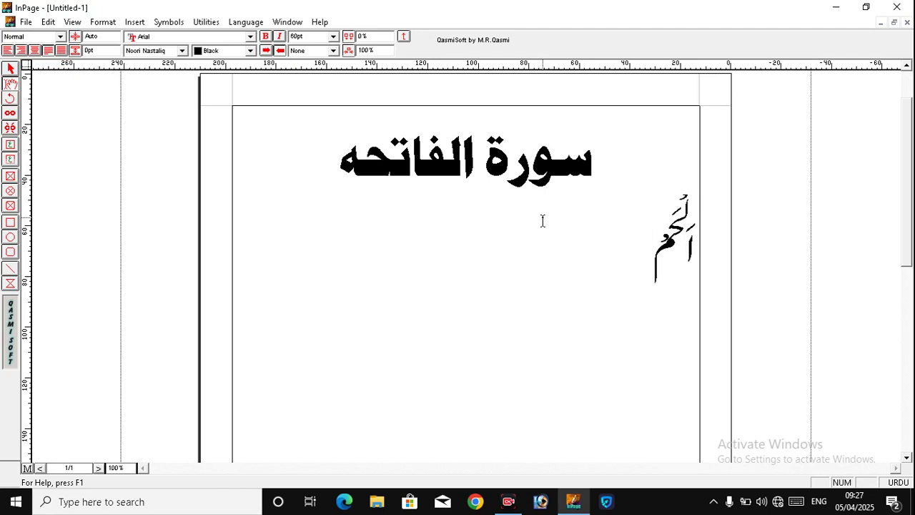
pyautogui.write('d')
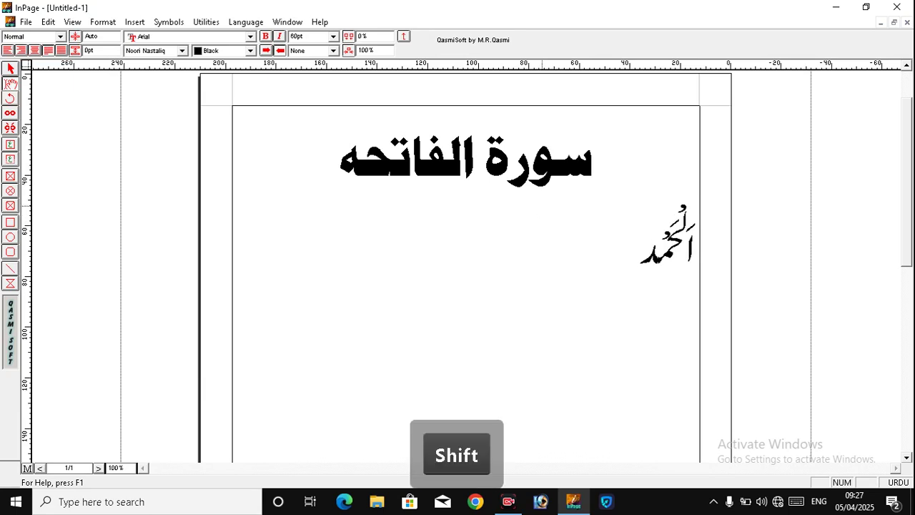
pyautogui.hotkey('shift', 'p')
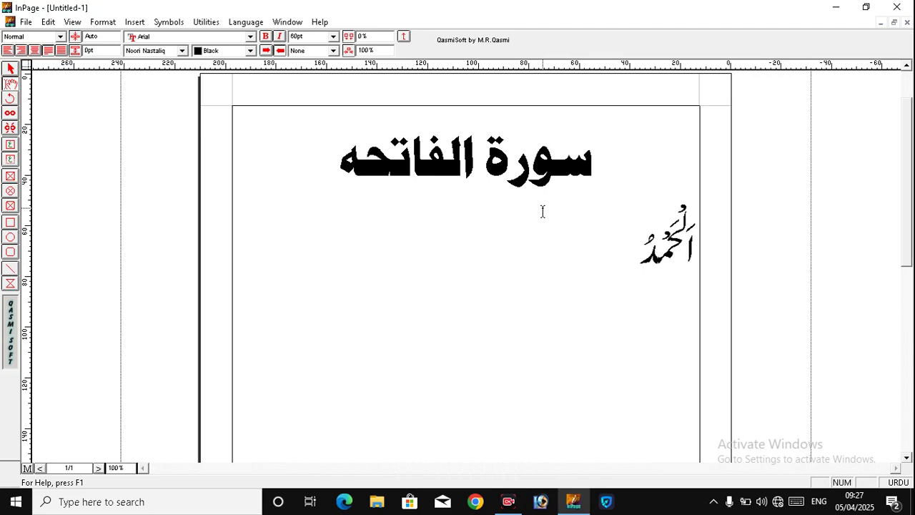
# - Add لِلّ after اَلْحَمْدُ, with a zer under the first laam and a tashdeed over the second
pyautogui.write('l')
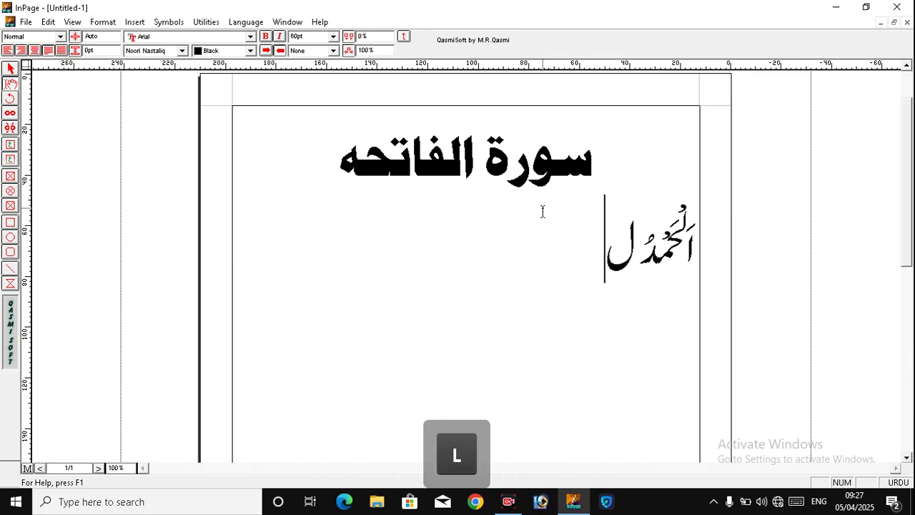
pyautogui.press('shift')
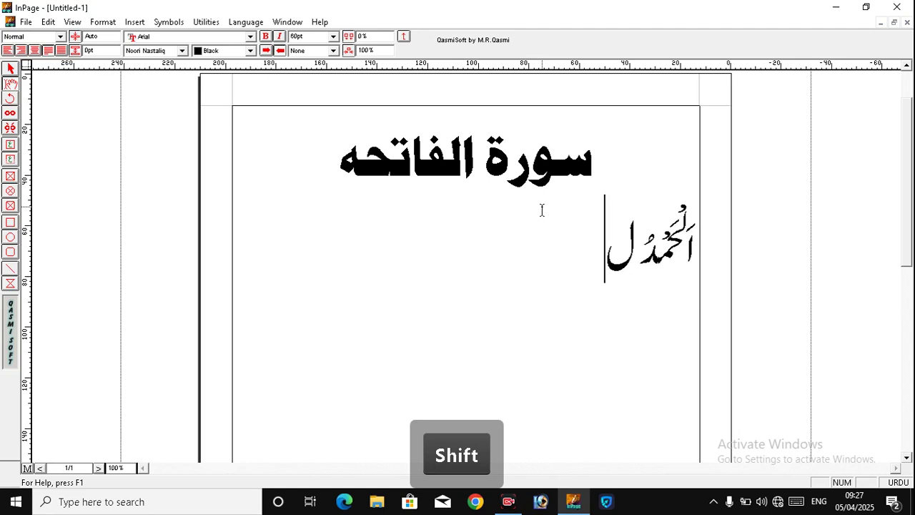
pyautogui.write('<')
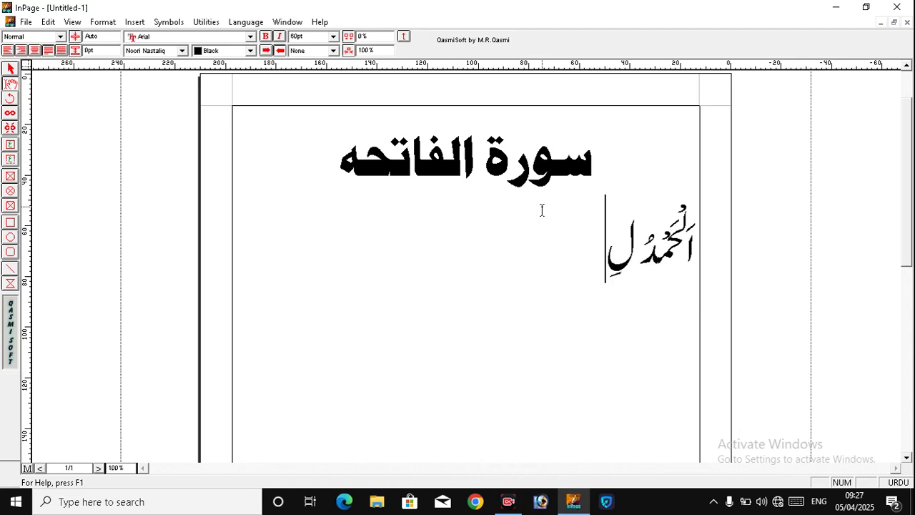
pyautogui.write('l')
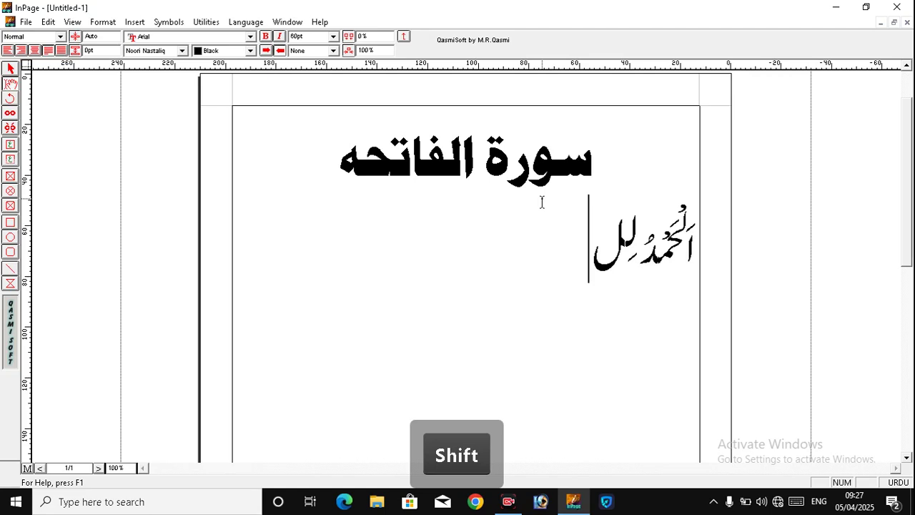
pyautogui.write('W')
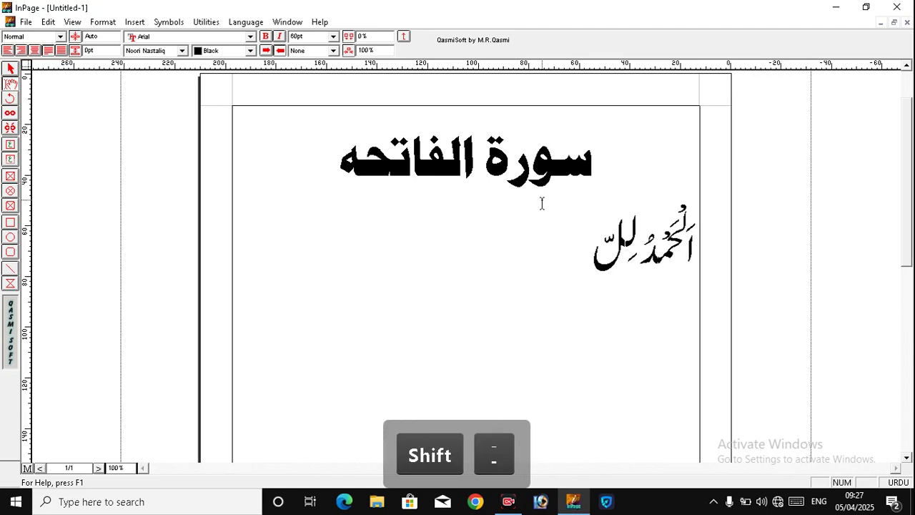
pyautogui.press('BackSpace')
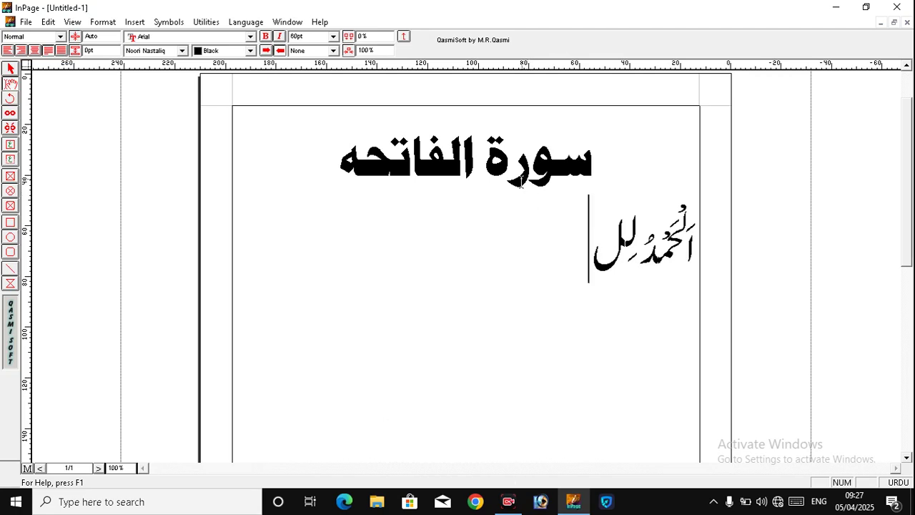
pyautogui.press('shift')
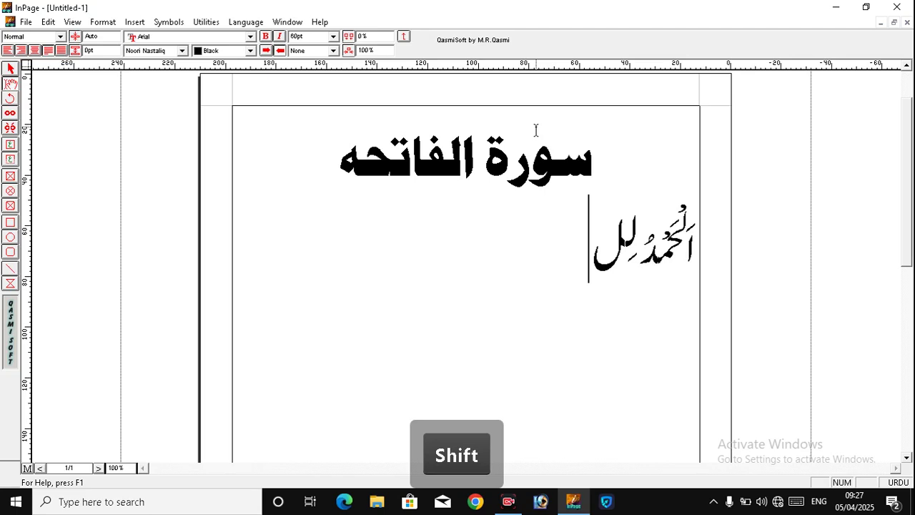
pyautogui.write('ّ')
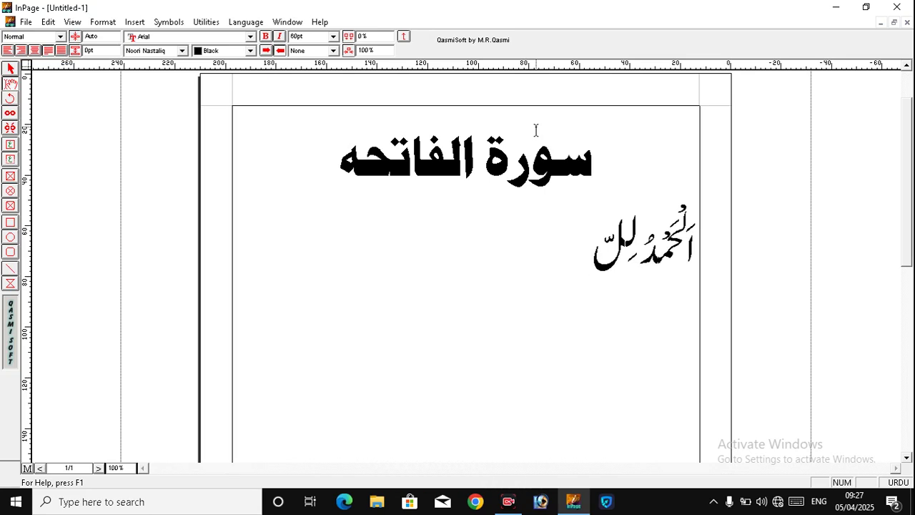
pyautogui.write('ل')
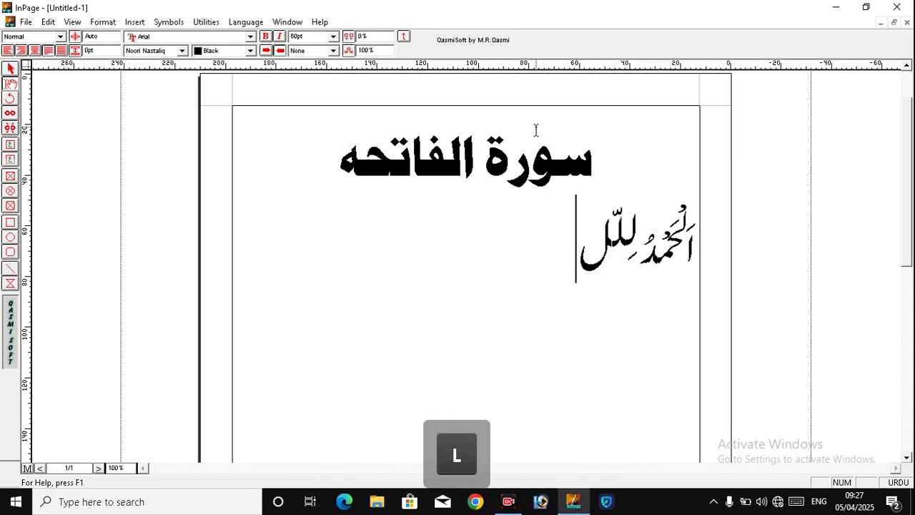
pyautogui.press('BackSpace')
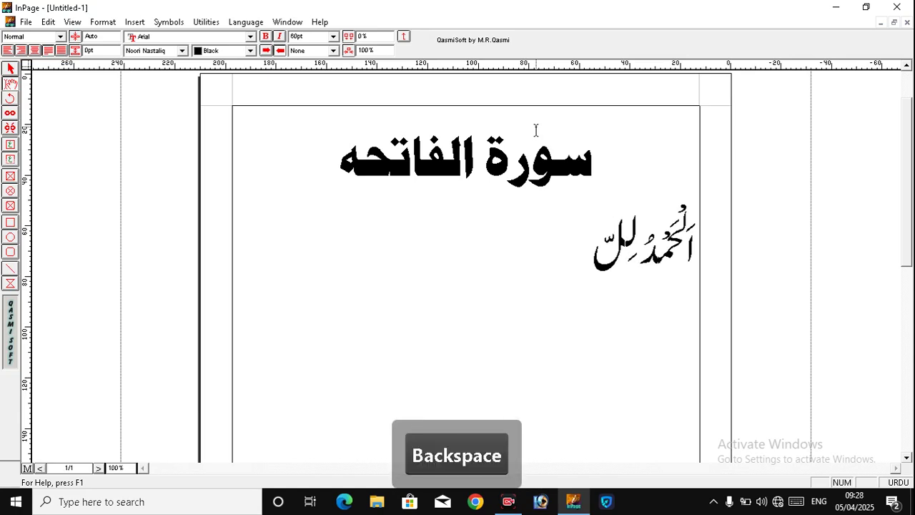
pyautogui.write('ہ')
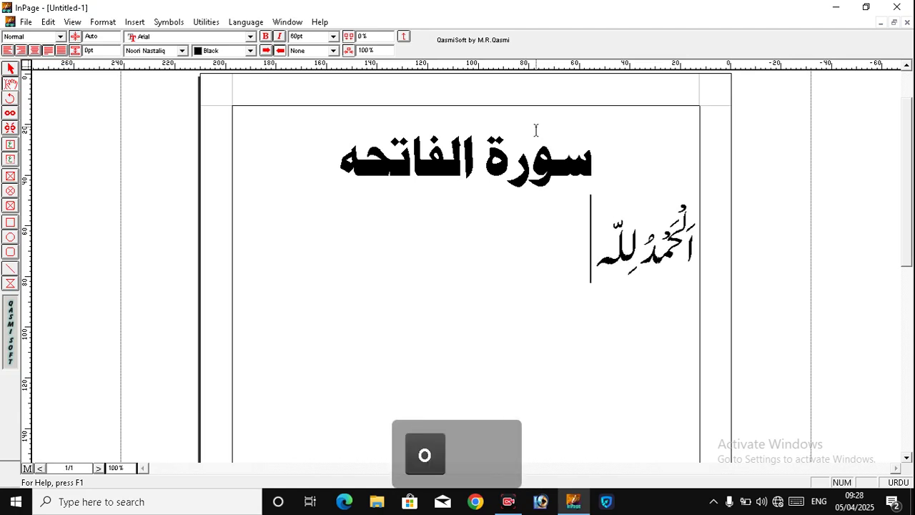
pyautogui.press('BackSpace')
# - Complete the second word as لِلّلہِ by adding another laam and a he with a zer
pyautogui.write('لّٰ')
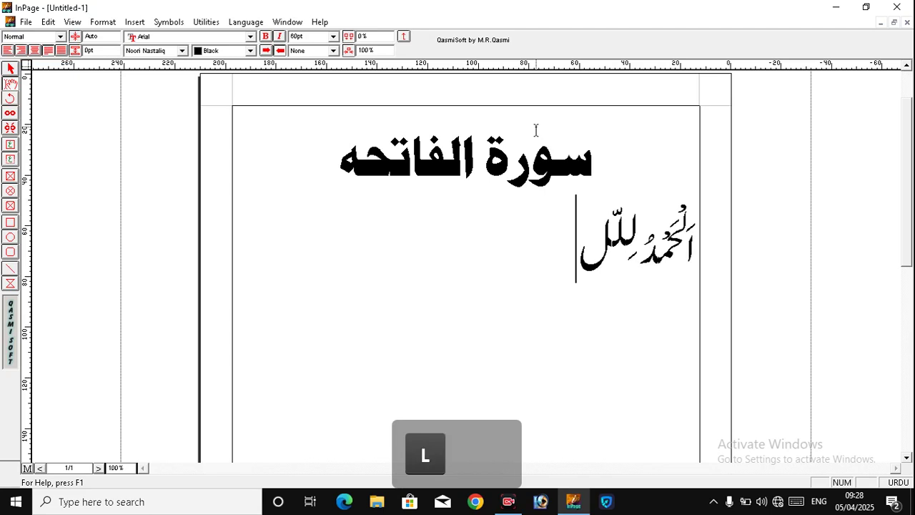
pyautogui.write('ہ')
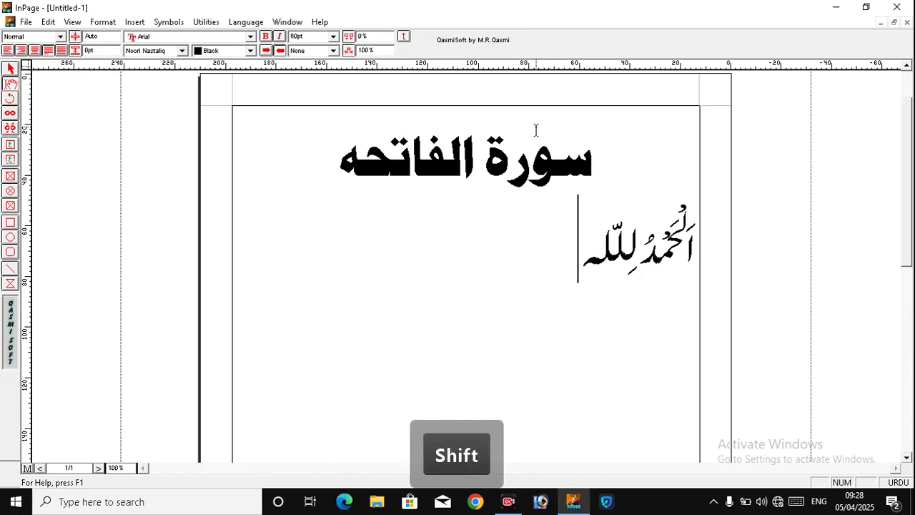
pyautogui.write('ِ')
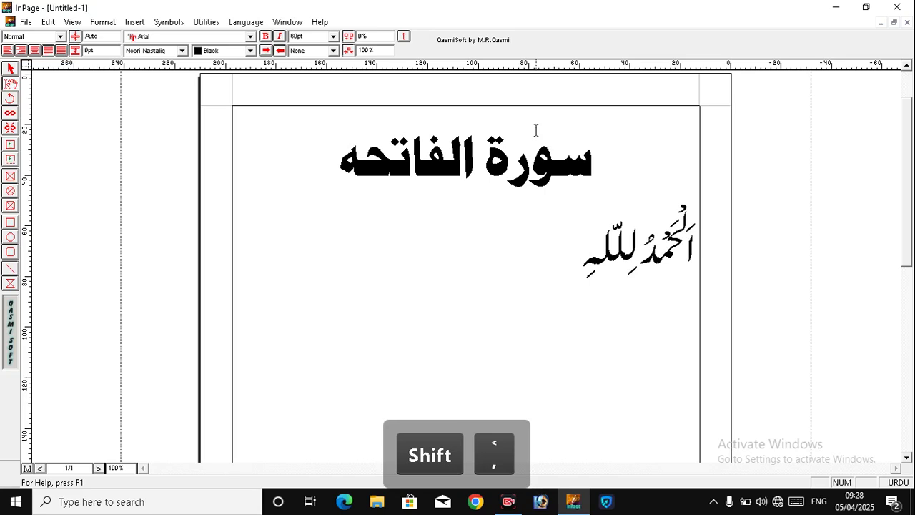
# - Add the word رَبِّ to the verse, with a zabar on the re and a tashdeed and zer on the be
pyautogui.write(' ر')
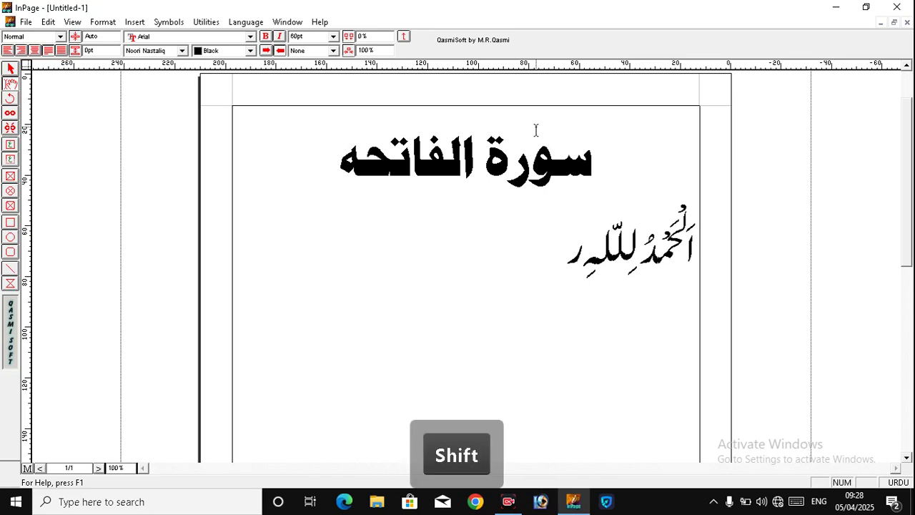
pyautogui.write('َ')
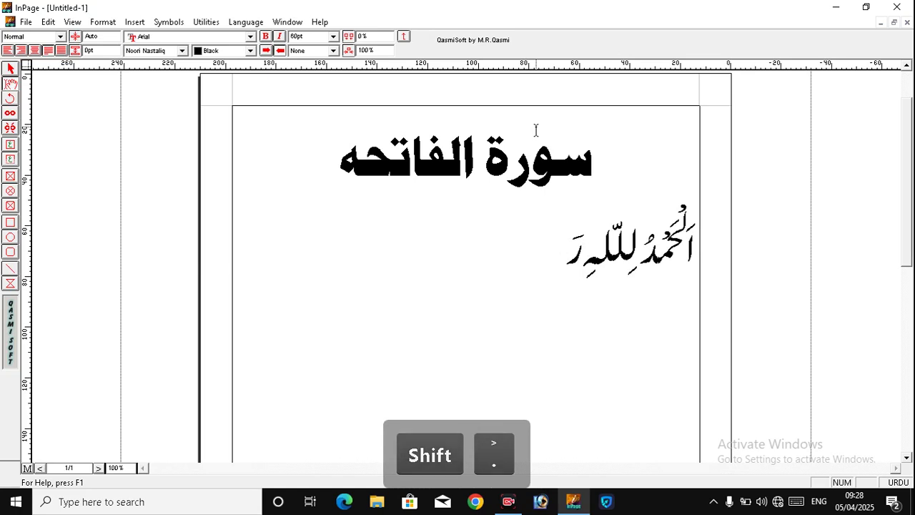
pyautogui.write('ب')
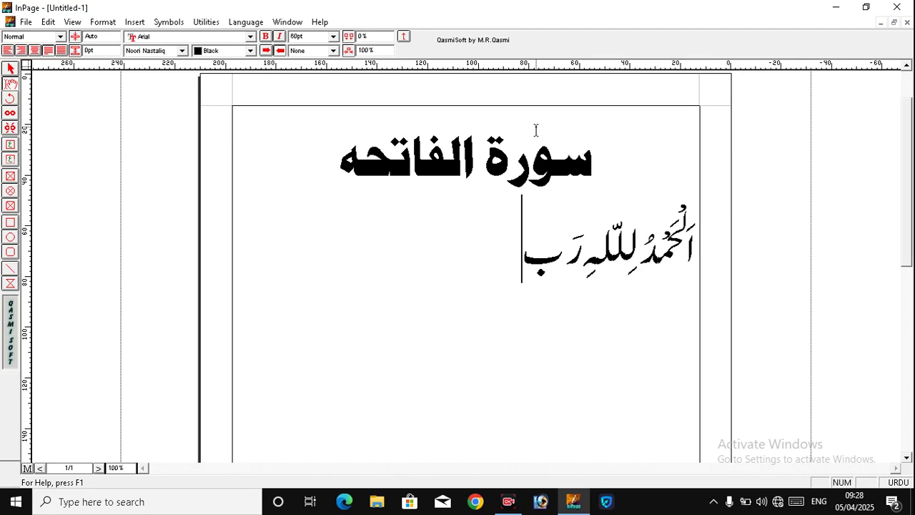
pyautogui.press('shift')
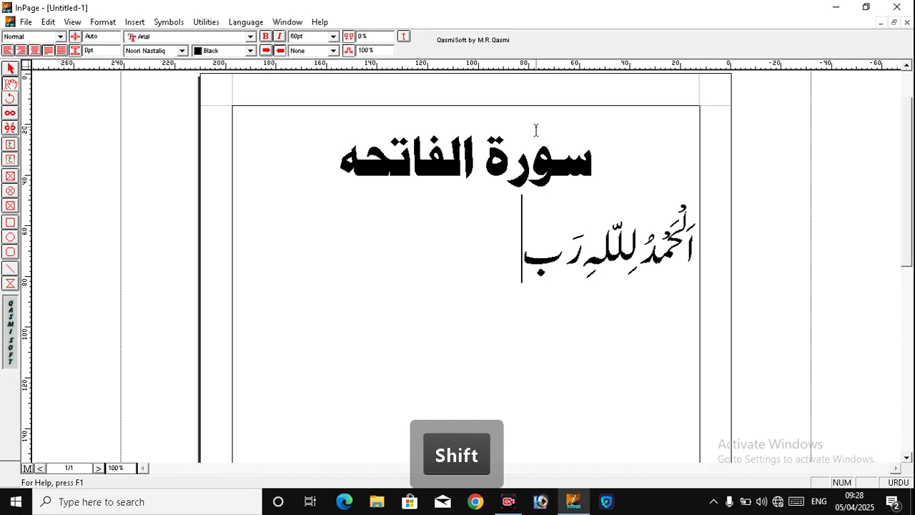
pyautogui.write('ّ')
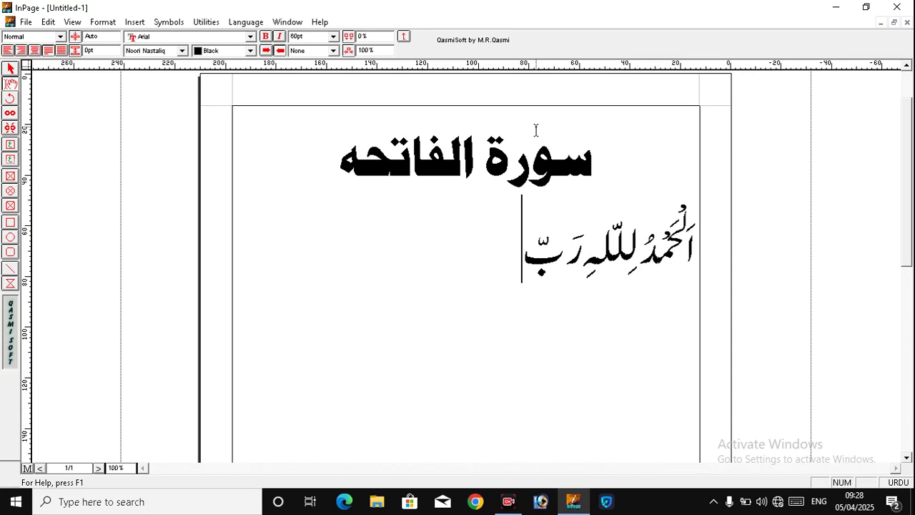
pyautogui.press('shift')
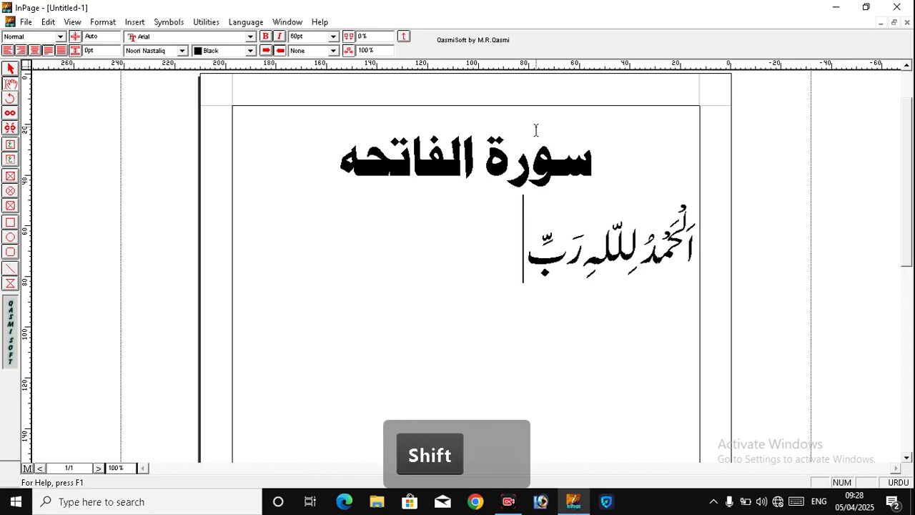
pyautogui.hotkey('shift', ',')
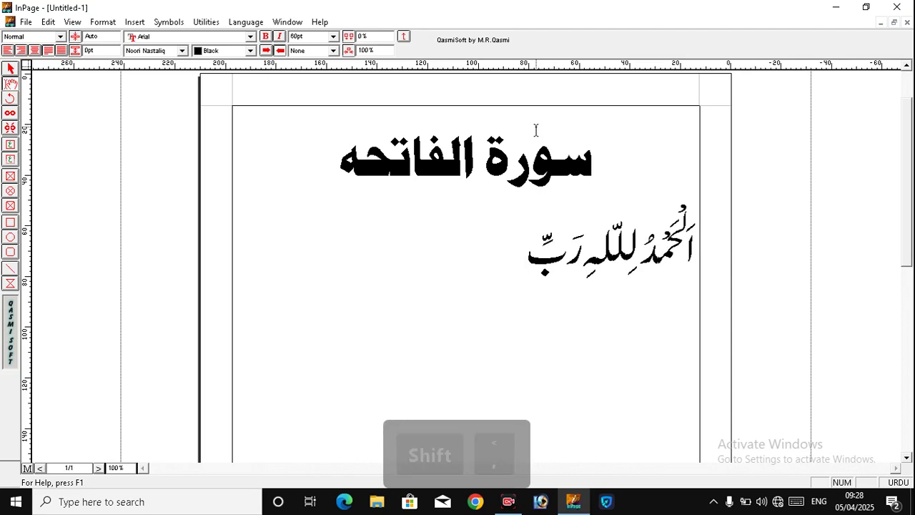
# - Replace the marks on the be of رَبِّ, entering the zer first and the tashdeed after it
pyautogui.press('BackSpace')
pyautogui.press('BackSpace')
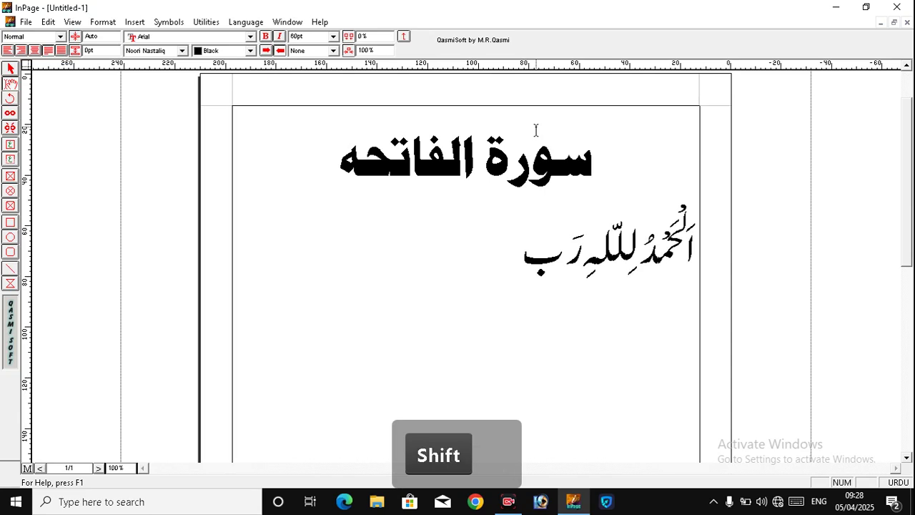
pyautogui.hotkey('shift', ',')
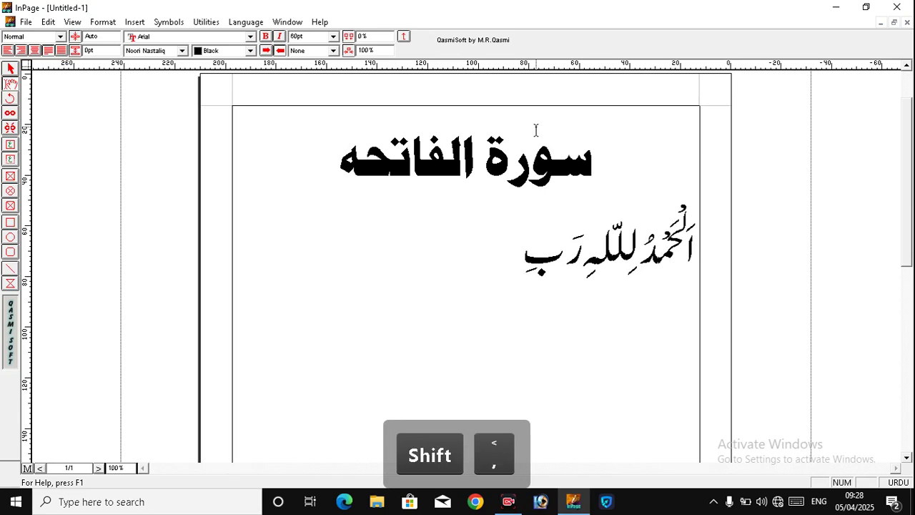
pyautogui.hotkey('shift', '-')
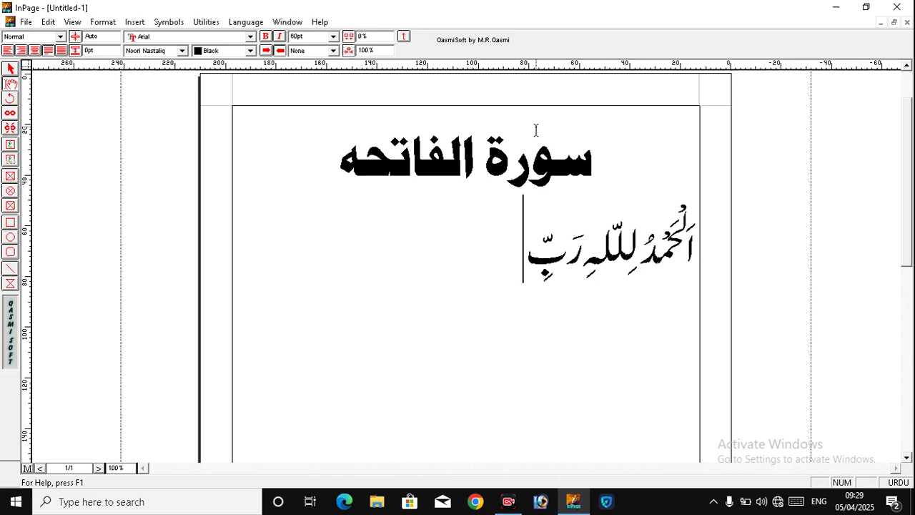
# - Add الْعٰ after رَبِّ, with a jazm on the laam and a standing zabar on the ain
pyautogui.write('al')
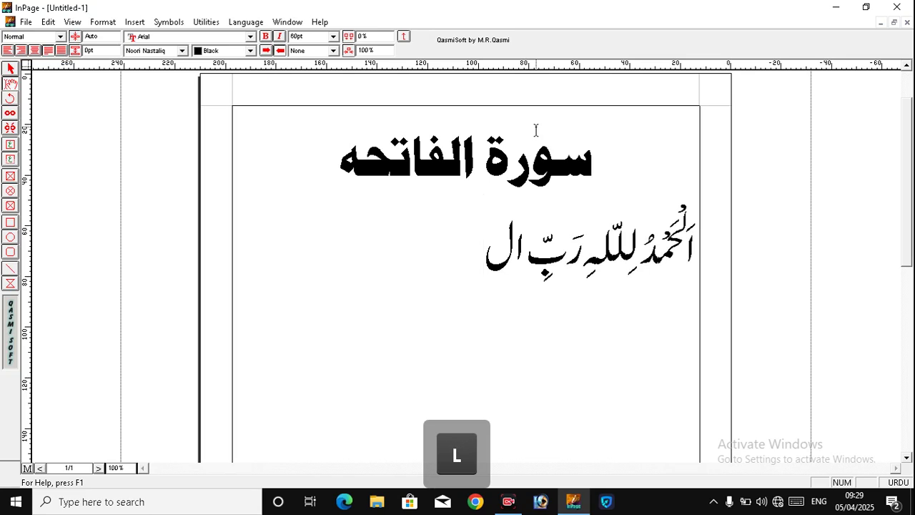
pyautogui.press('shift')
pyautogui.write('Q')
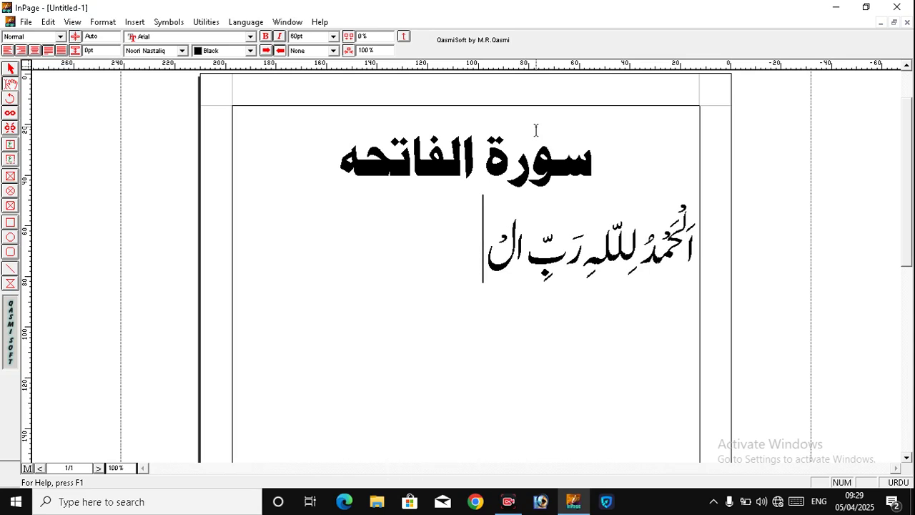
pyautogui.write('e')
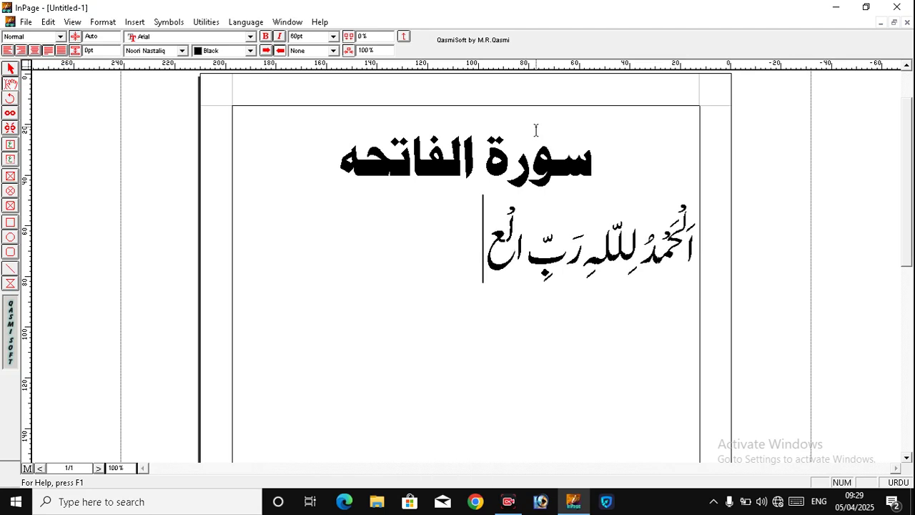
pyautogui.press('shift')
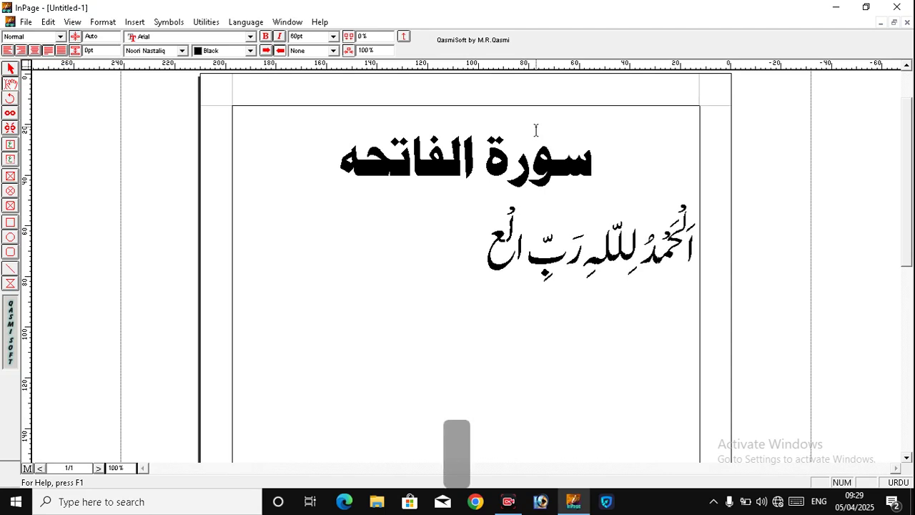
pyautogui.hotkey('shift', 'i')
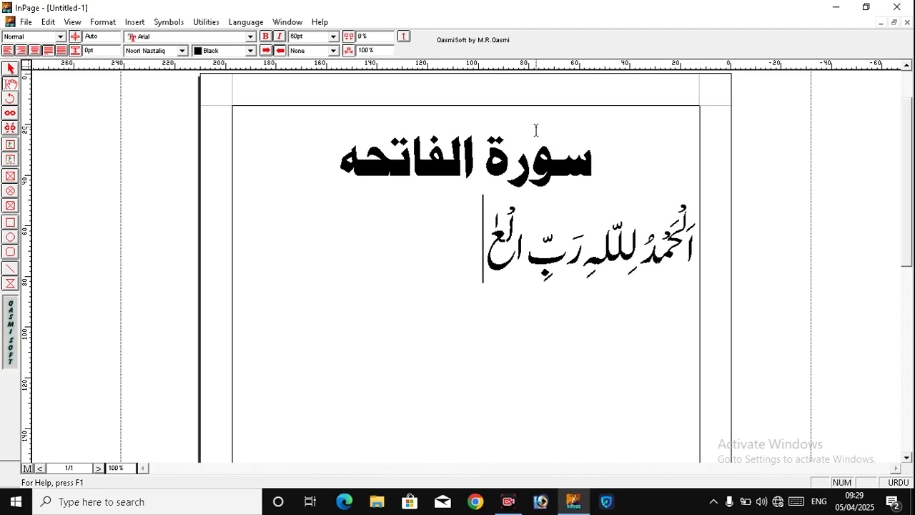
# - Extend the verse's last word with a laam carrying a zabar and a meem carrying a zer
pyautogui.write('l')
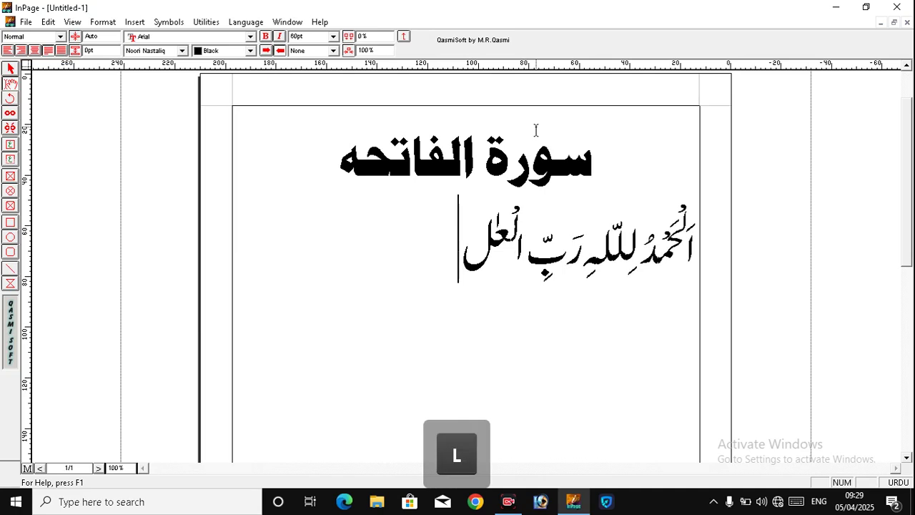
pyautogui.press('shift')
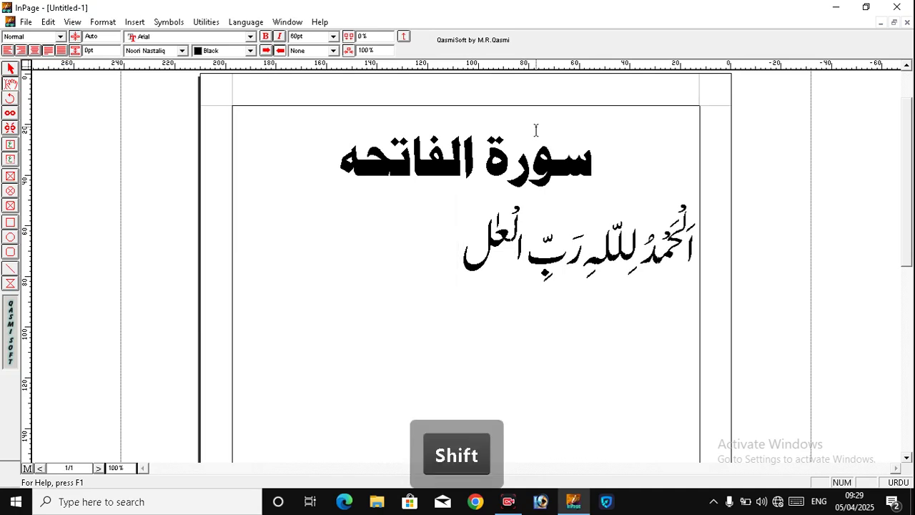
pyautogui.write('>')
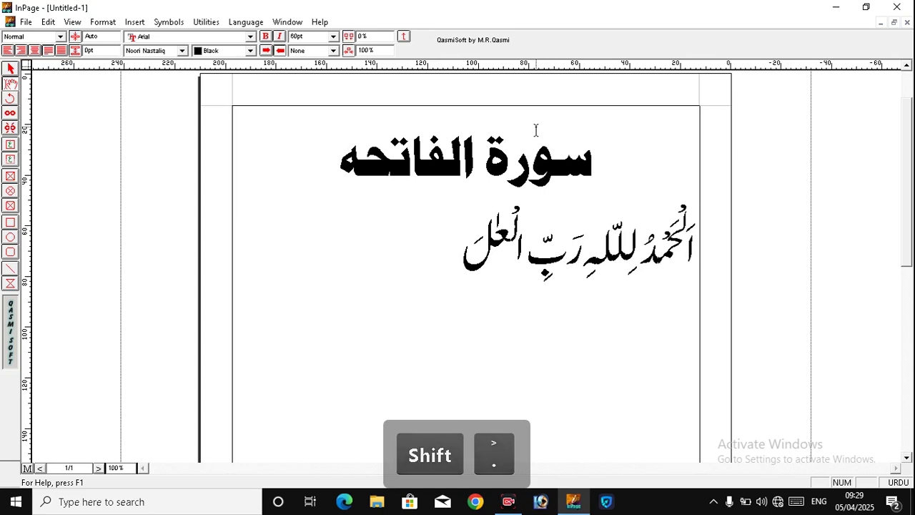
pyautogui.write('m')
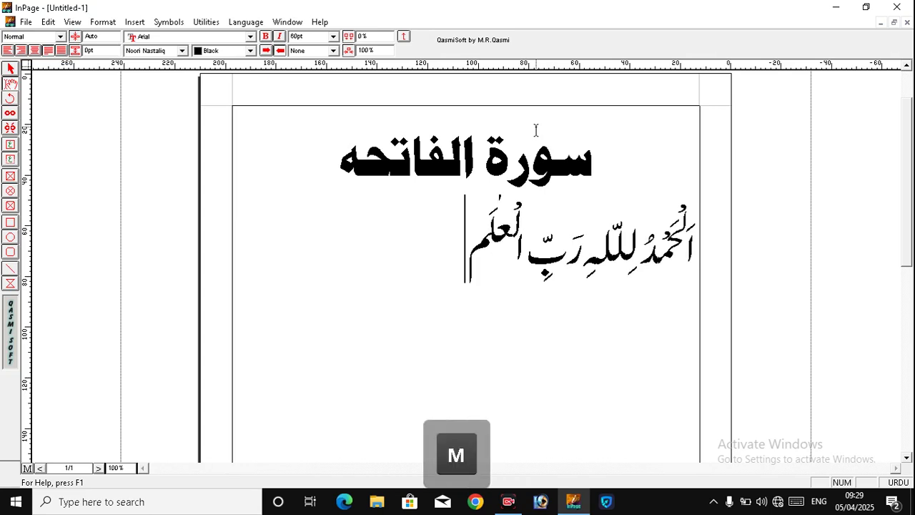
pyautogui.press('shift')
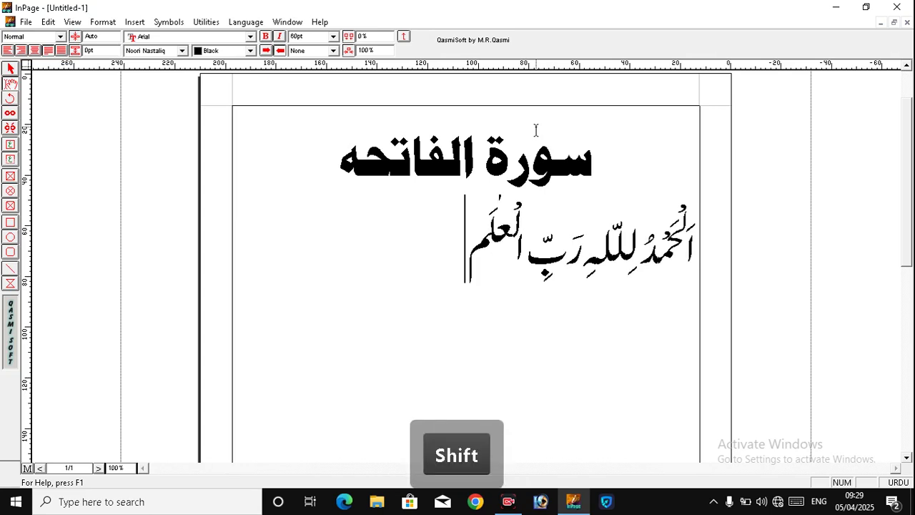
pyautogui.write('<')
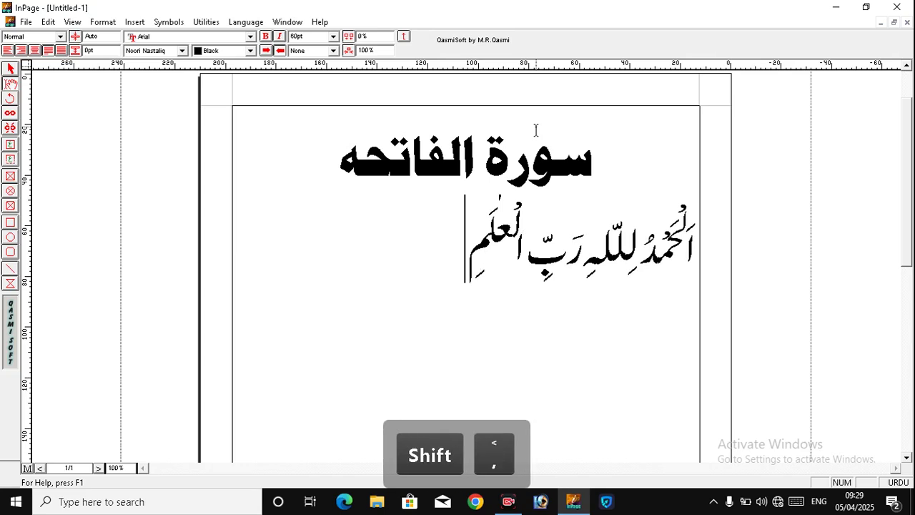
# - Complete the word الْعٰلَمِیْن with a ye carrying a jazm and a final noon
pyautogui.write('i')
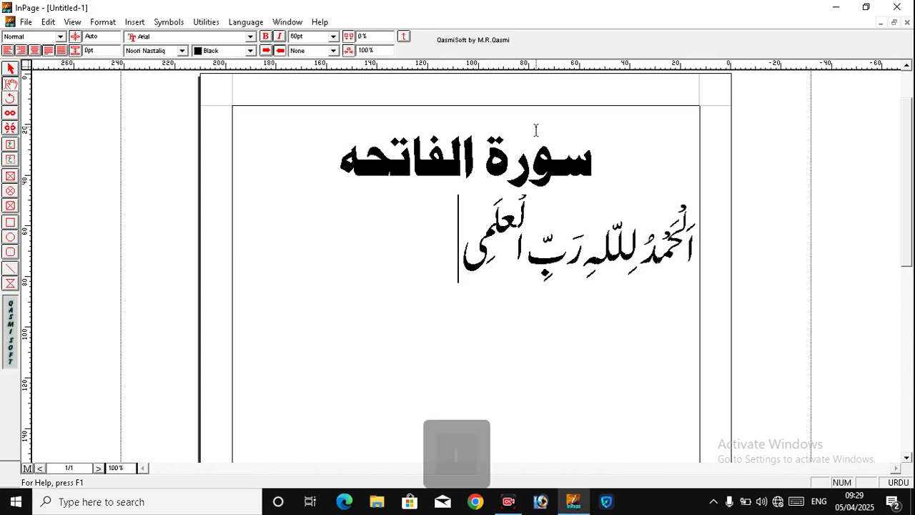
pyautogui.press('shift')
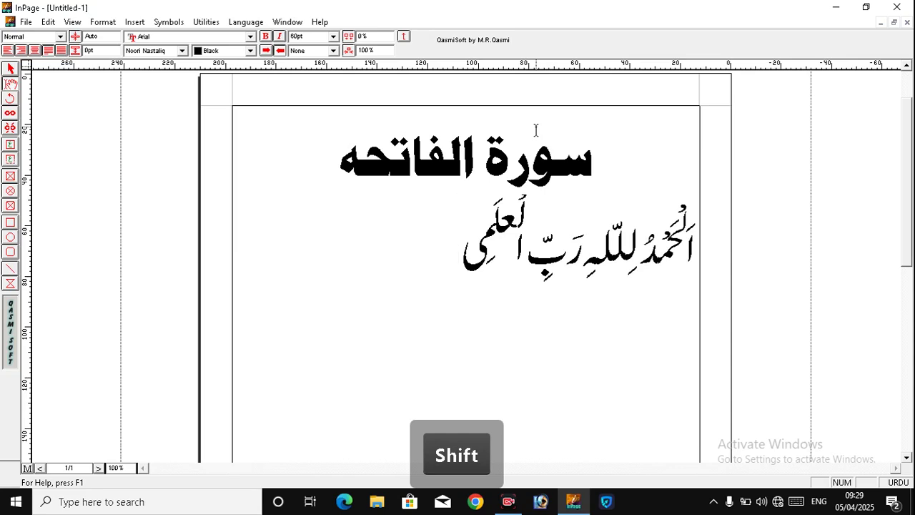
pyautogui.write('Q')
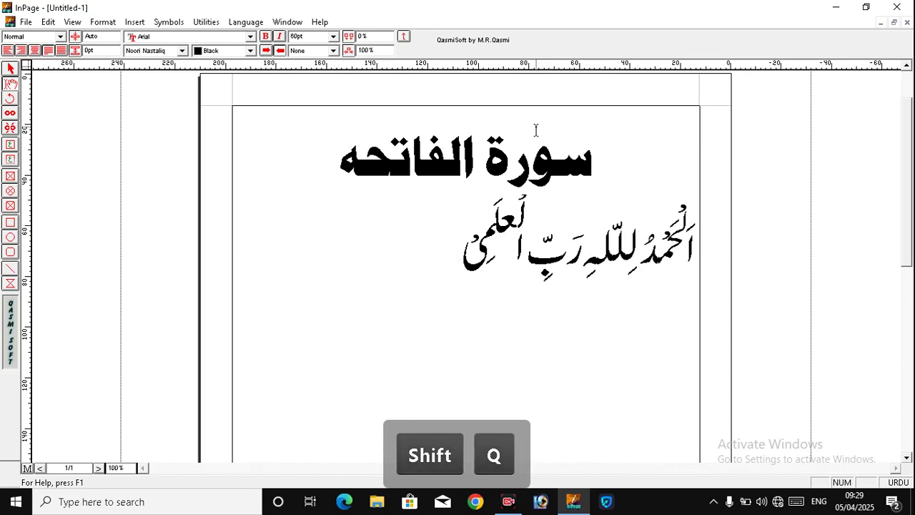
pyautogui.write('n')
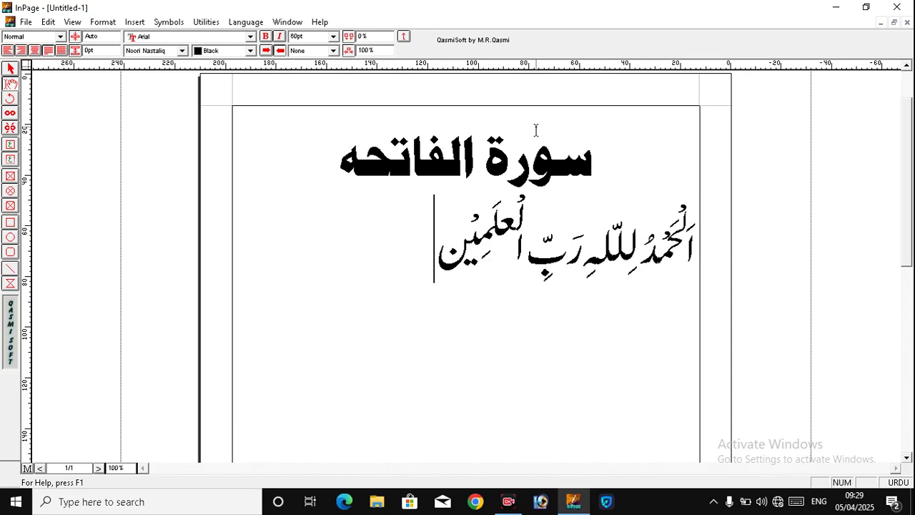
# - Start a new line with الَرّ, placing a zabar on the laam and a tashdeed on the re
pyautogui.press('Return')
pyautogui.write('ال')
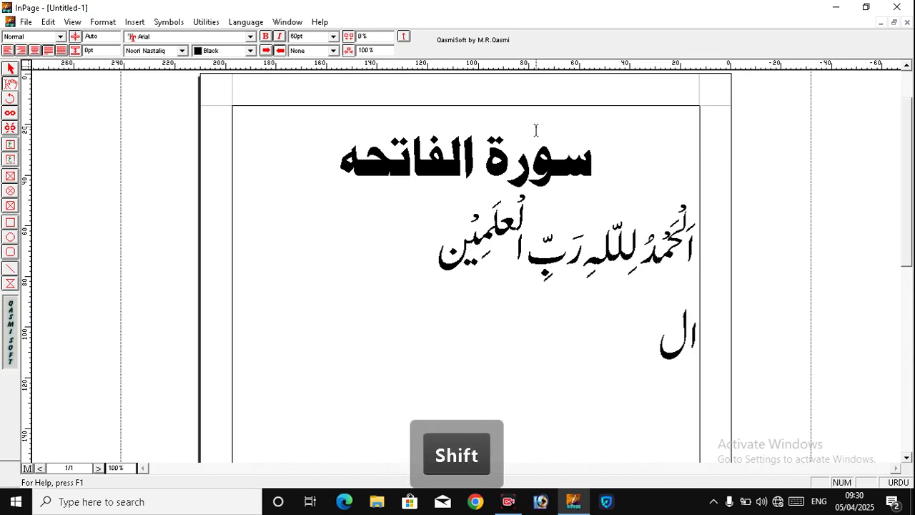
pyautogui.write('َ')
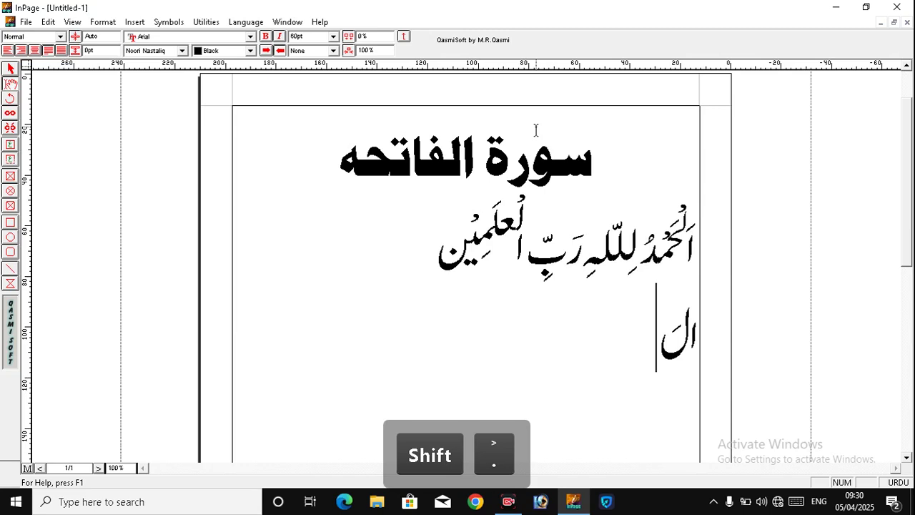
pyautogui.write('ر')
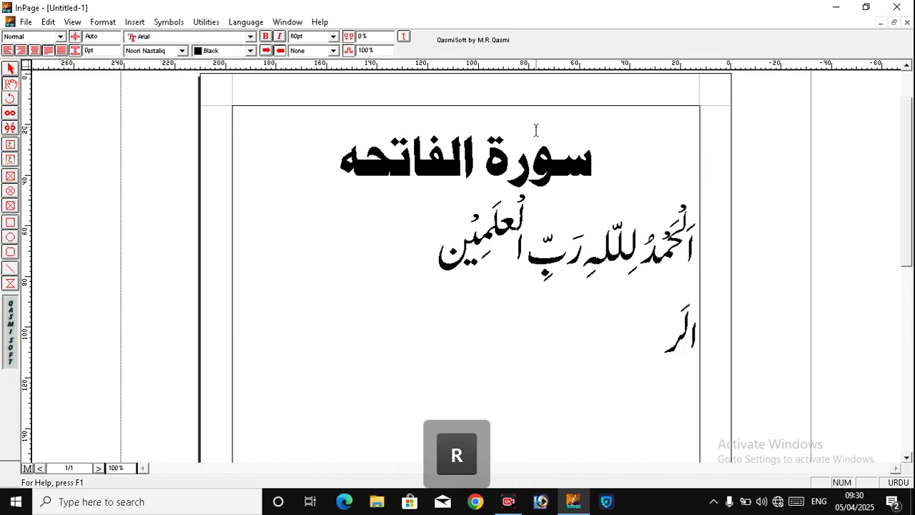
pyautogui.press('shift')
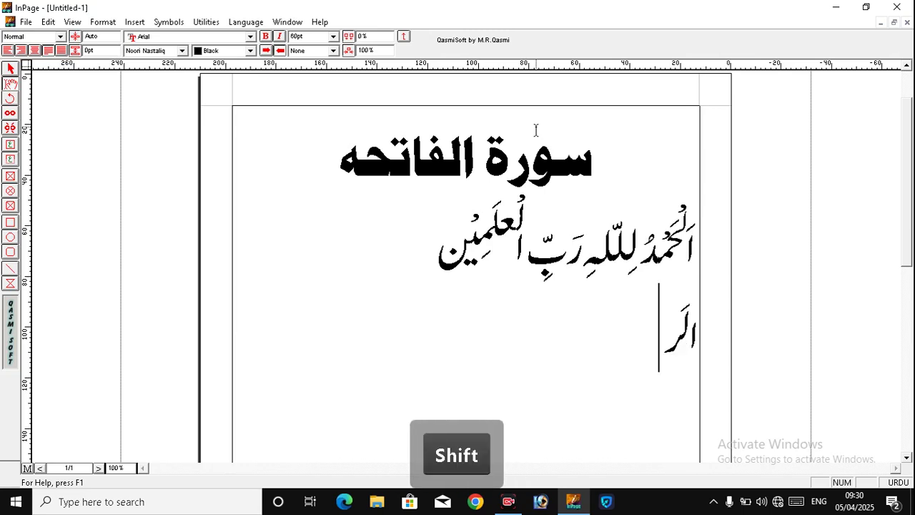
pyautogui.write('ّ')
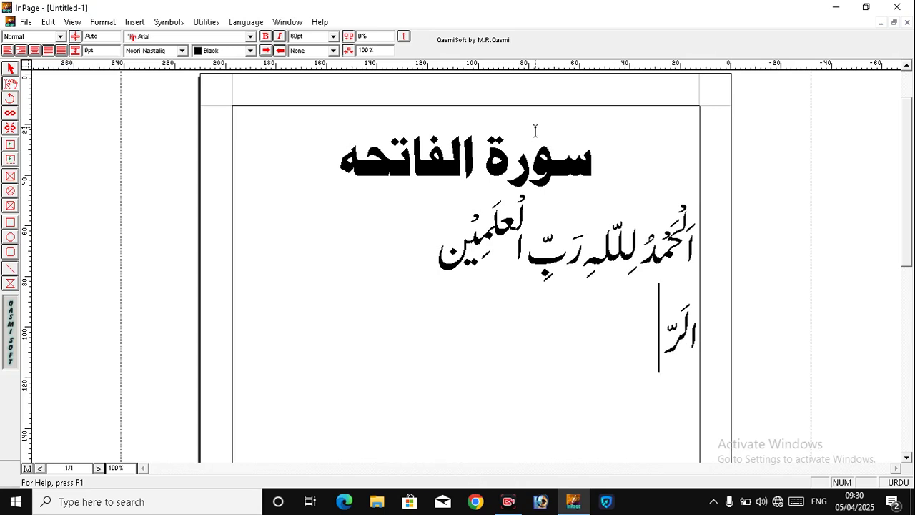
# - Complete the second line's first word with حْمٰنِ, including the jazm, standing zabar and zer
pyautogui.write('ح')
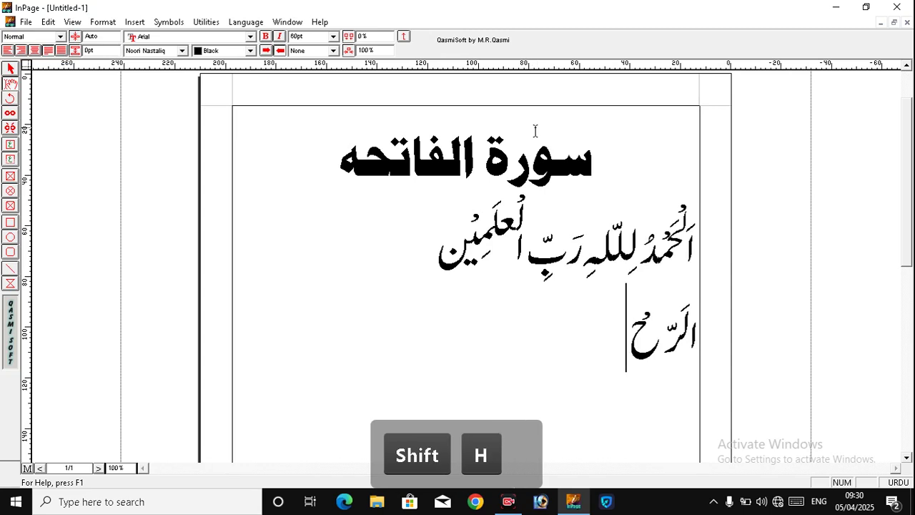
pyautogui.hotkey('shift', 'q')
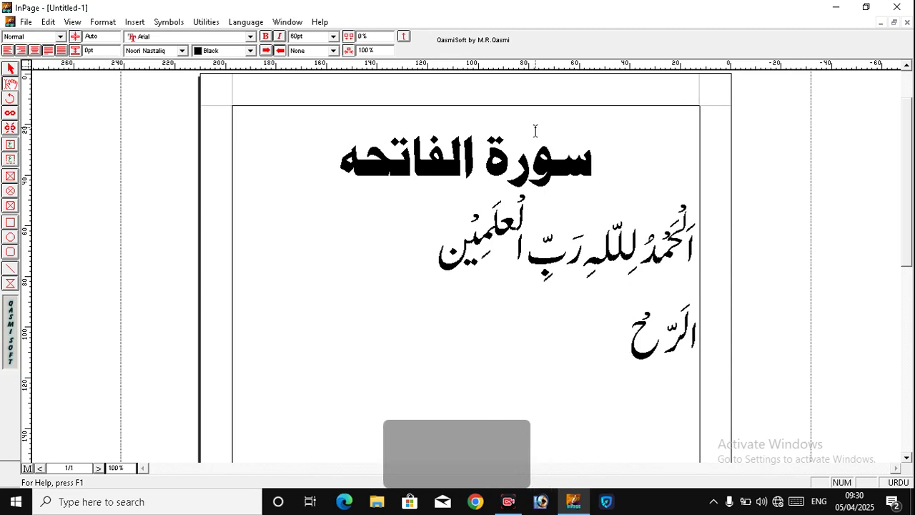
pyautogui.write('م')
pyautogui.press('shift')
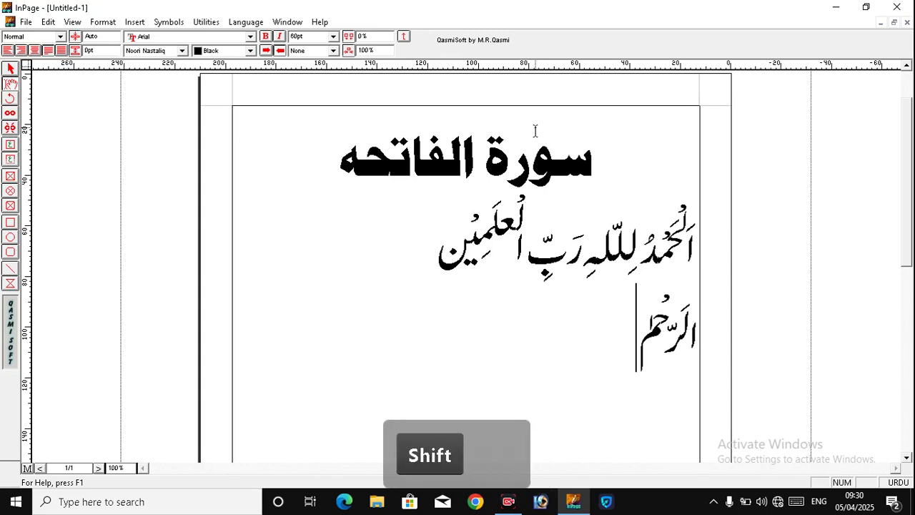
pyautogui.hotkey('shift', 'i')
pyautogui.write('نِ')
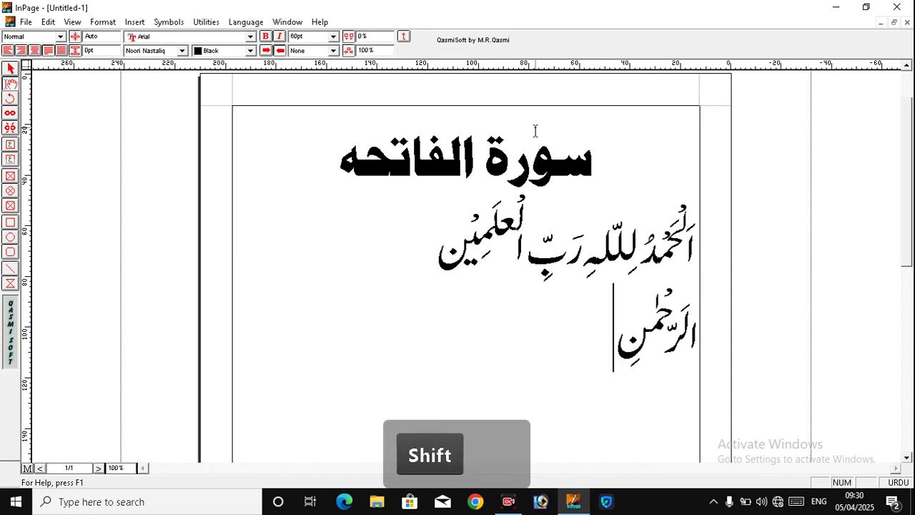
pyautogui.hotkey('shift', ',')
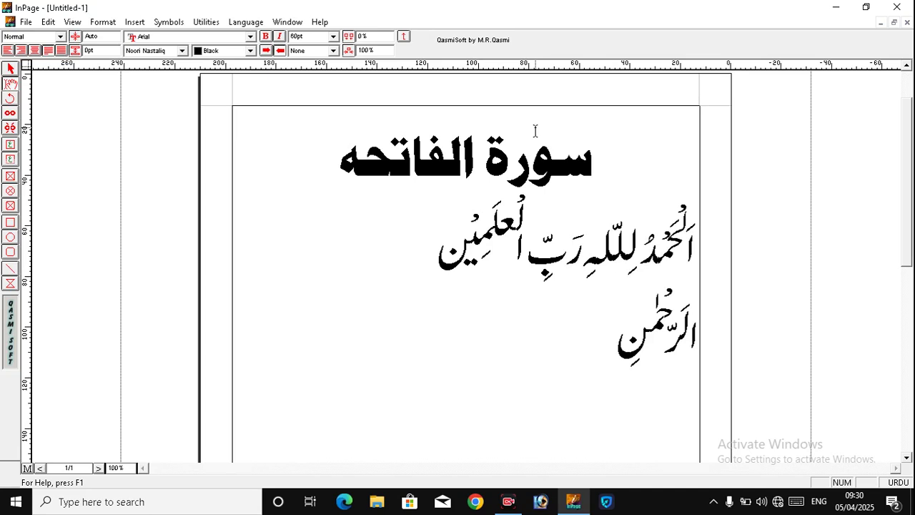
# - Add الرَّ as the start of the second line's next word, with a tashdeed and zabar on the re
pyautogui.write('al')
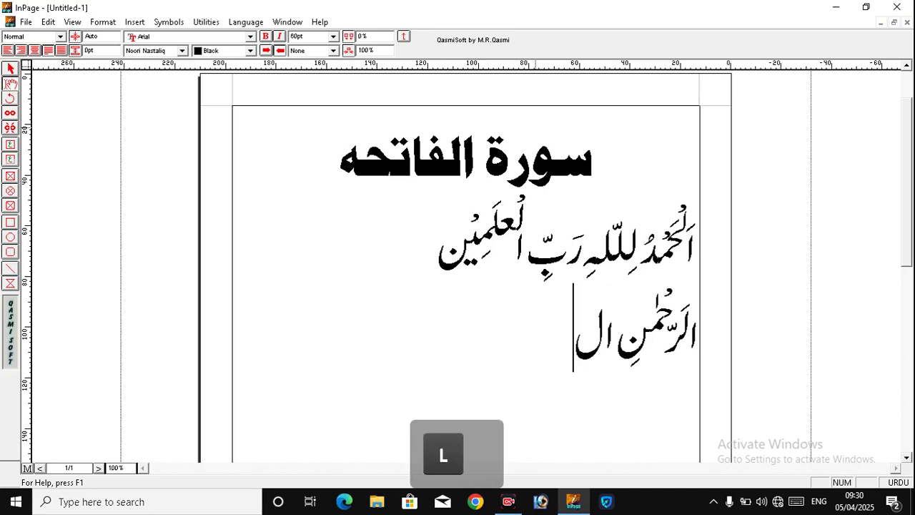
pyautogui.write('r')
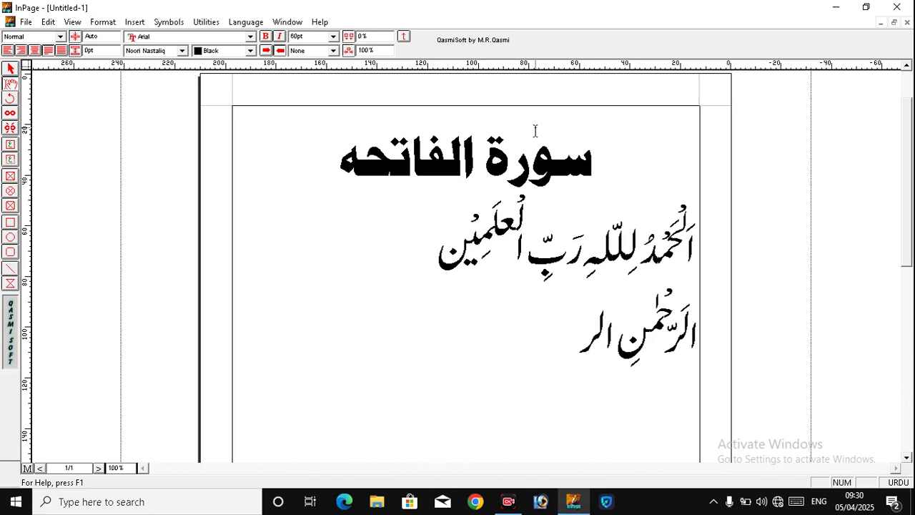
pyautogui.write('ّ')
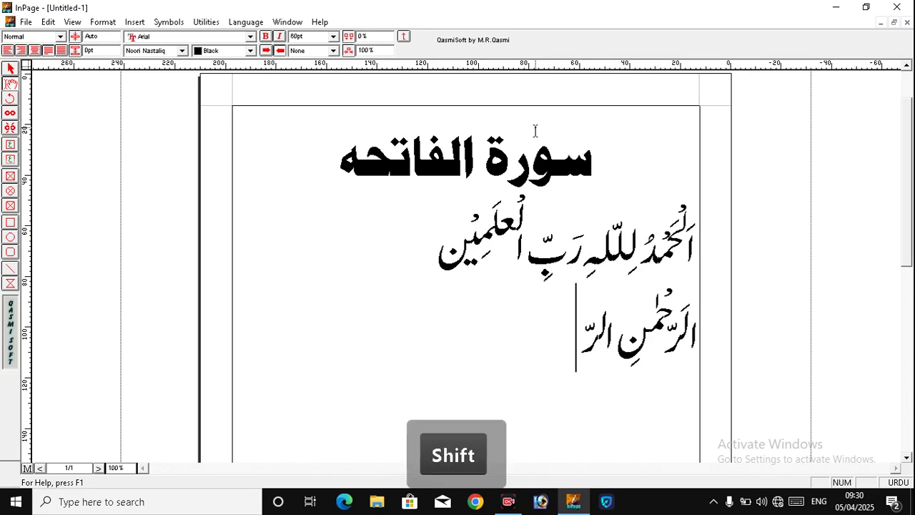
pyautogui.hotkey('shift', '-')
pyautogui.write('َ')
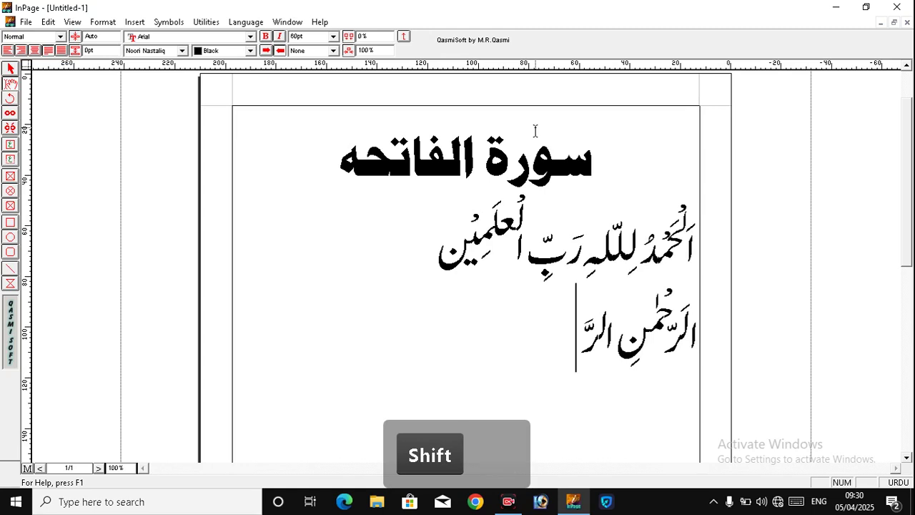
pyautogui.hotkey('shift', '.')
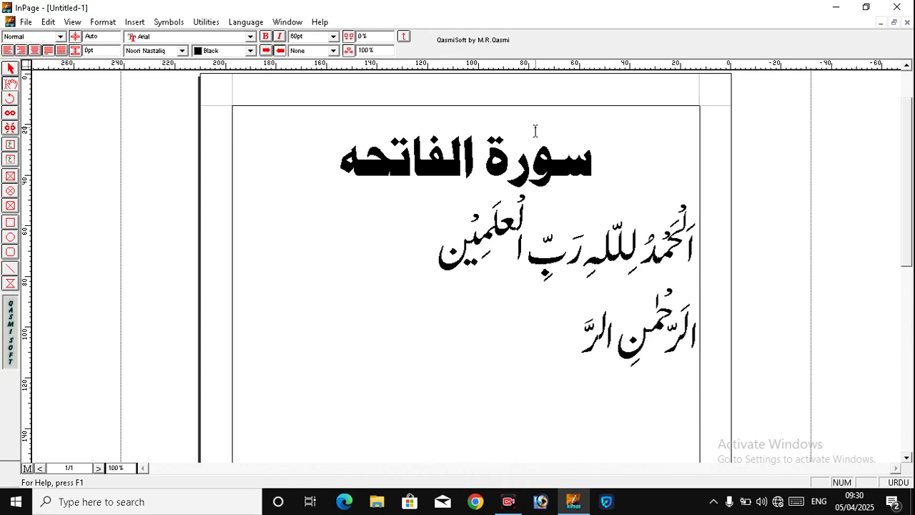
pyautogui.press('shift')
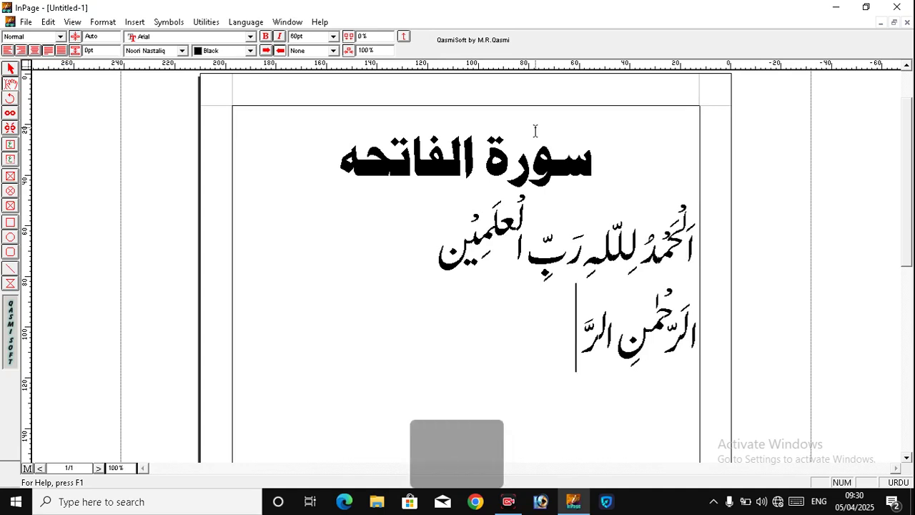
# - Complete the word الرَّحِیْم by adding حِیْم, with a zer under the he and a jazm on the ye
pyautogui.write('ح')
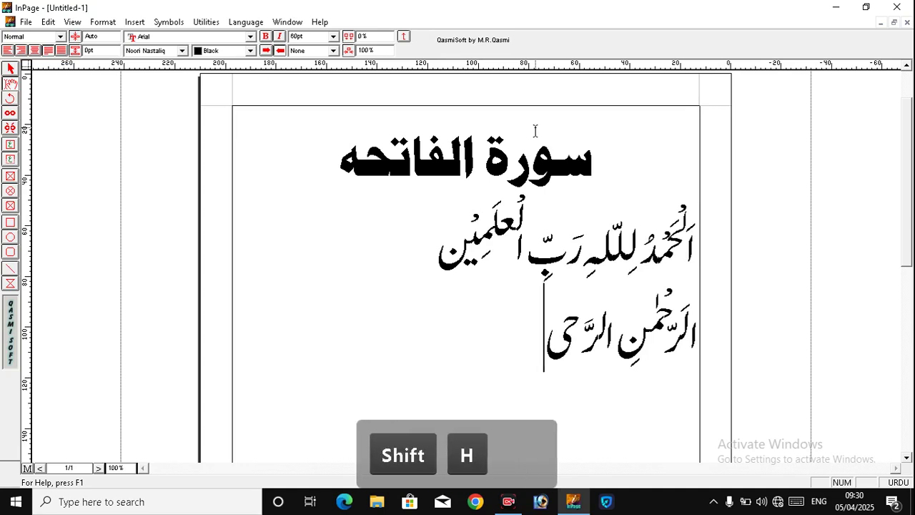
pyautogui.write('ی')
pyautogui.press('BackSpace')
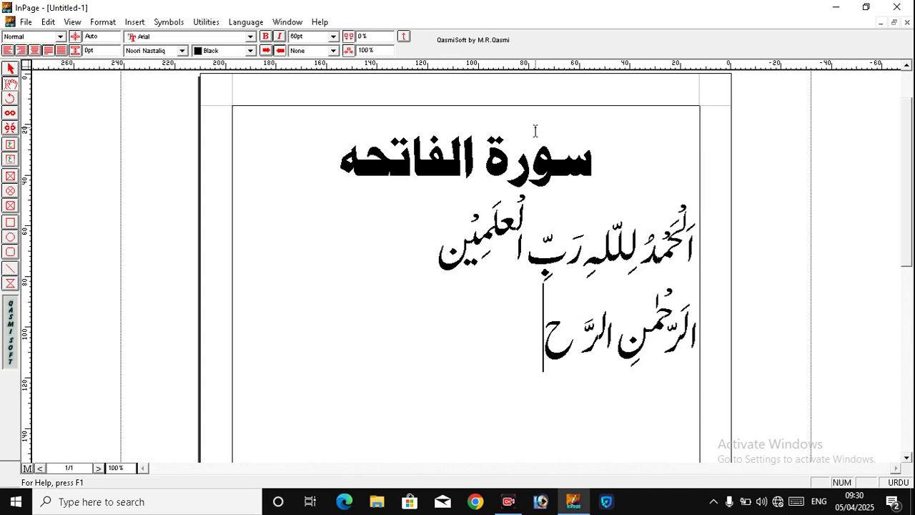
pyautogui.write('ی')
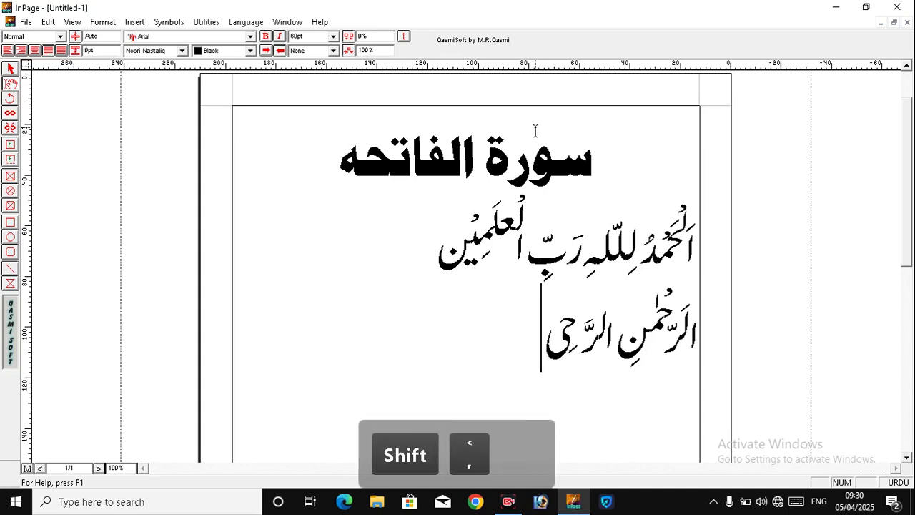
pyautogui.write('i')
pyautogui.hotkey('shift', 'q')
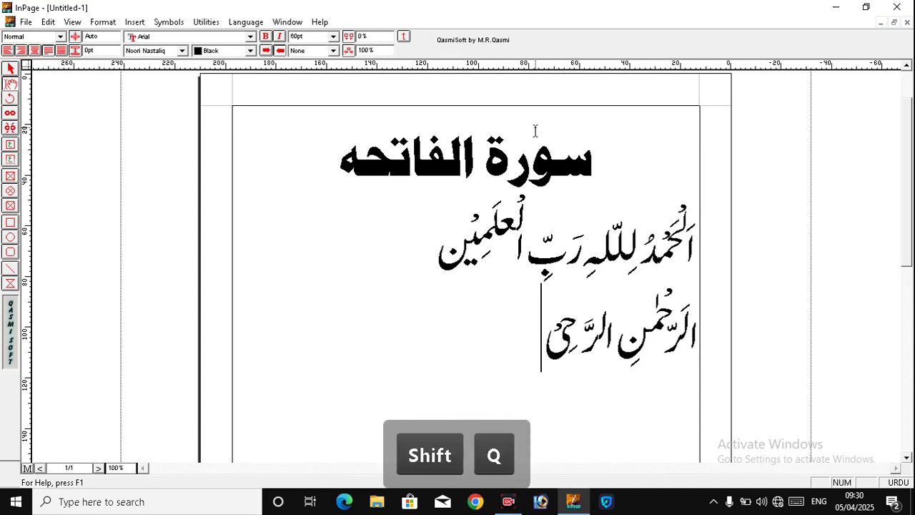
pyautogui.write('م')
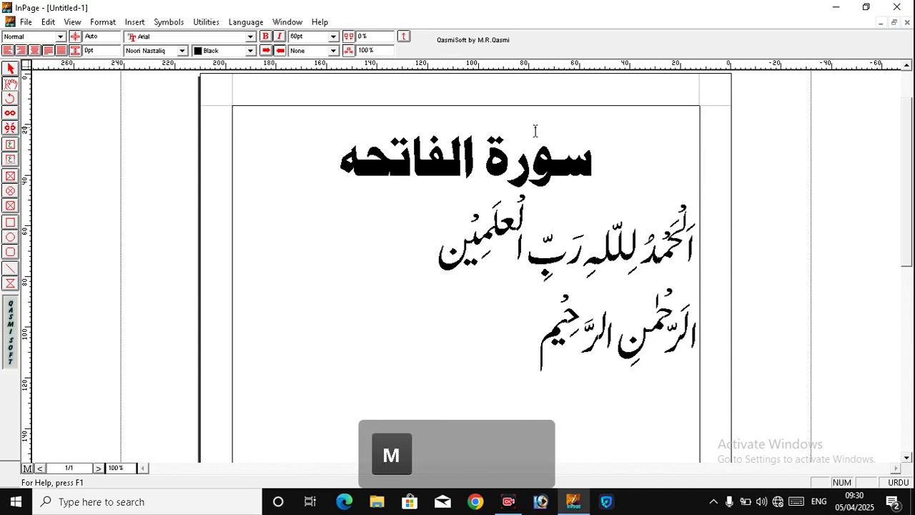